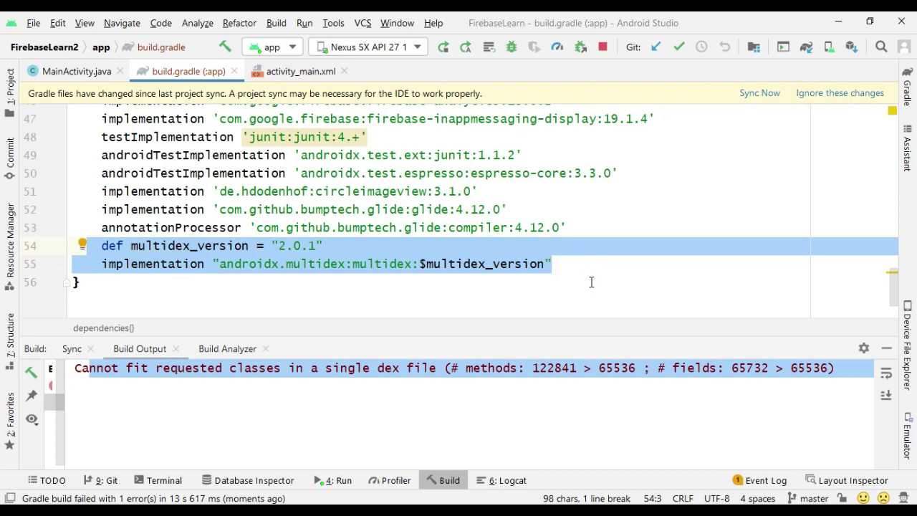
Hide the build output and add multiDexEnabled true below versionName in the defaultConfig block of the app's build.gradle.
left_click(886, 348)
scroll(286, 315, "up", 14)
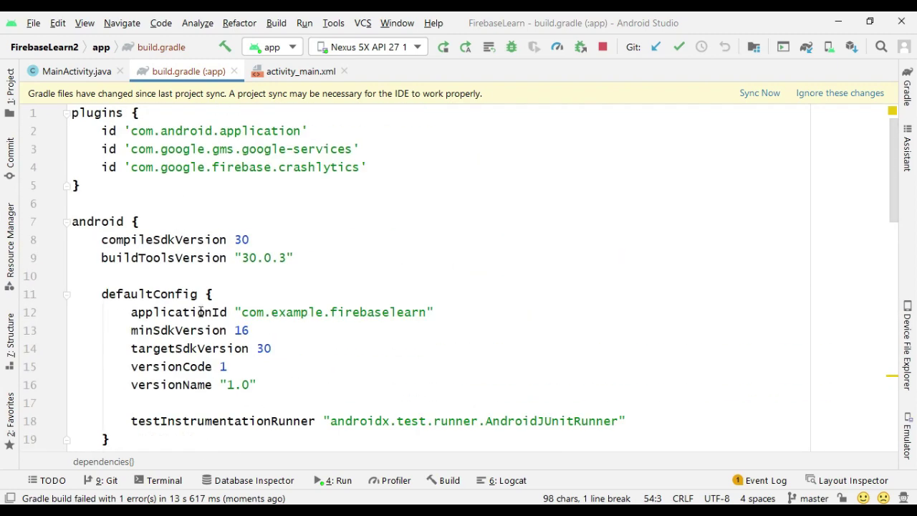
left_click(228, 398)
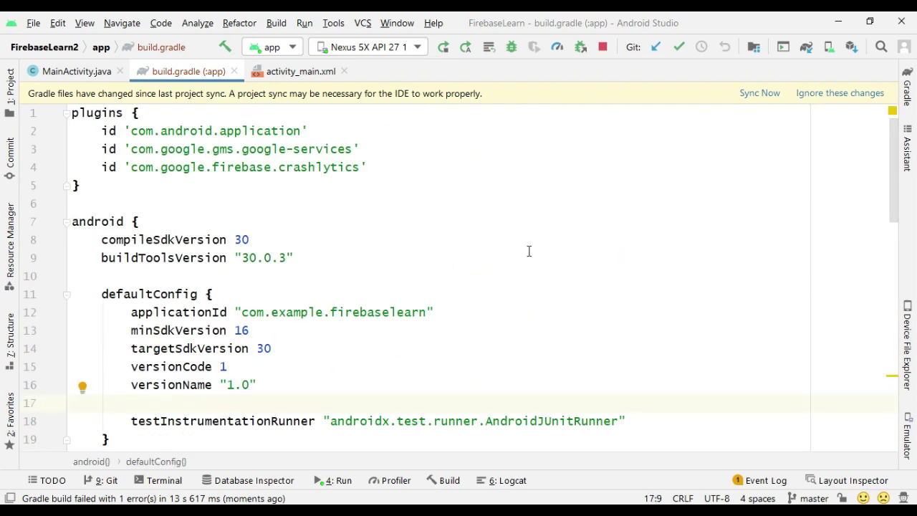
type("multiD")
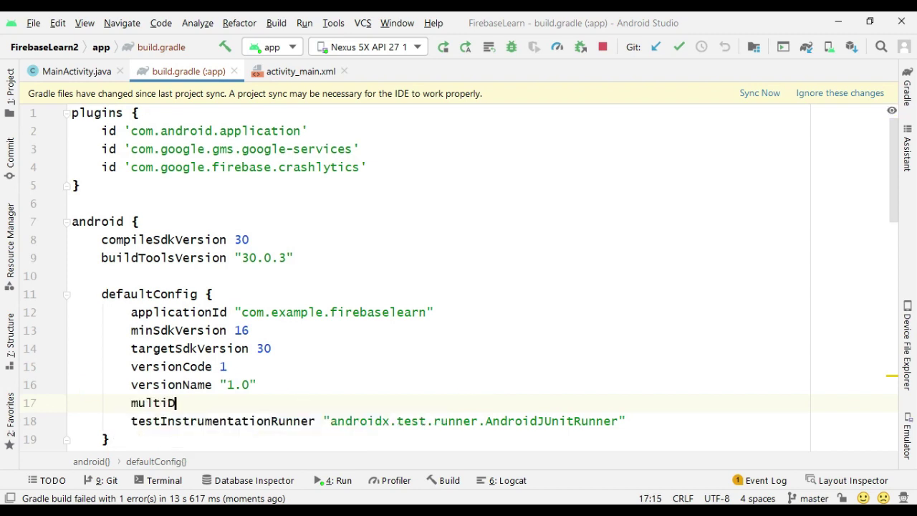
type("exEnabled ")
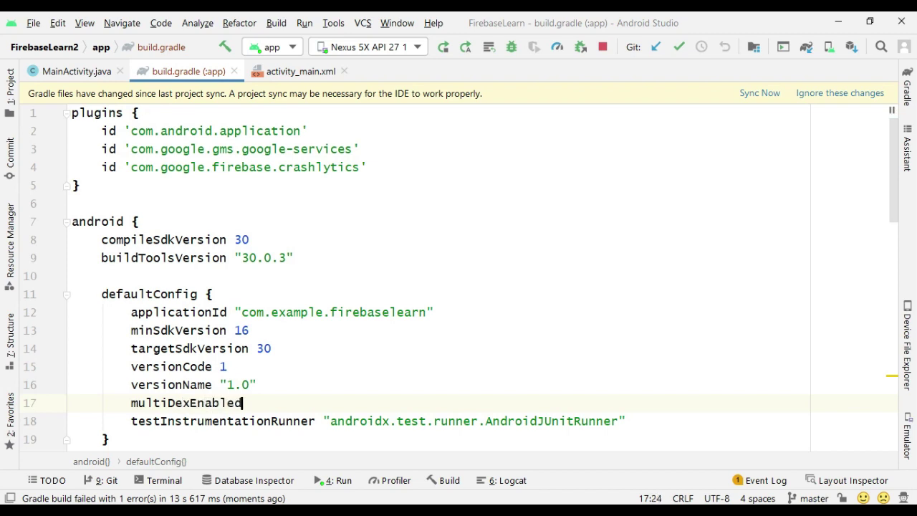
type("true")
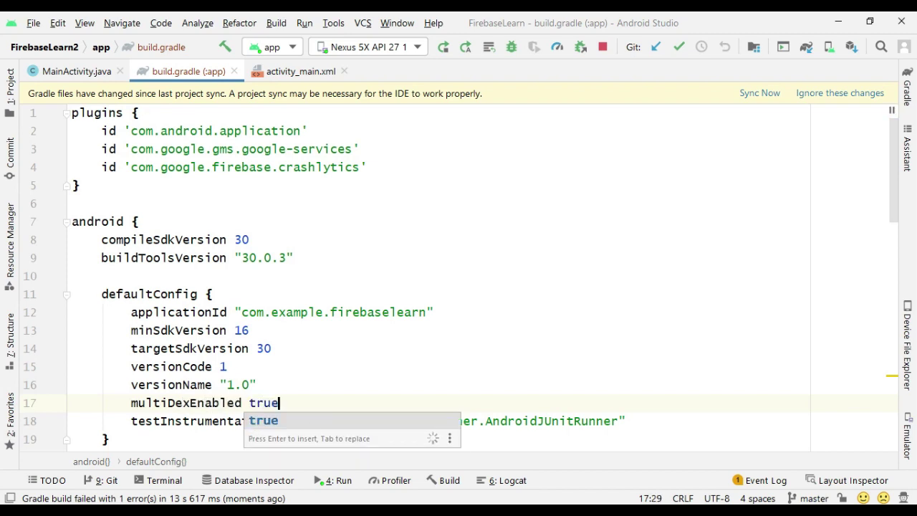
key("Escape")
left_click(291, 364)
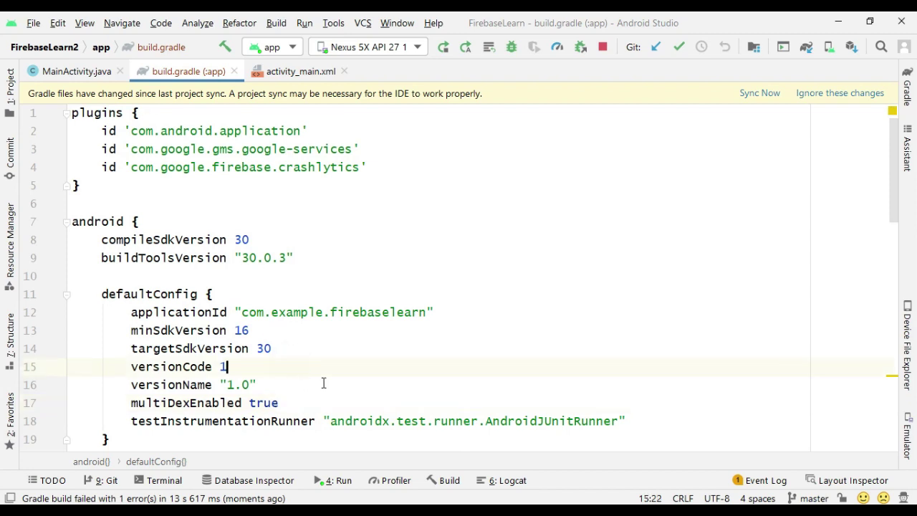
Sync the project with the Gradle changes and run the app on the Nexus 5X API 27 emulator, minimizing it after the check.
left_click(758, 94)
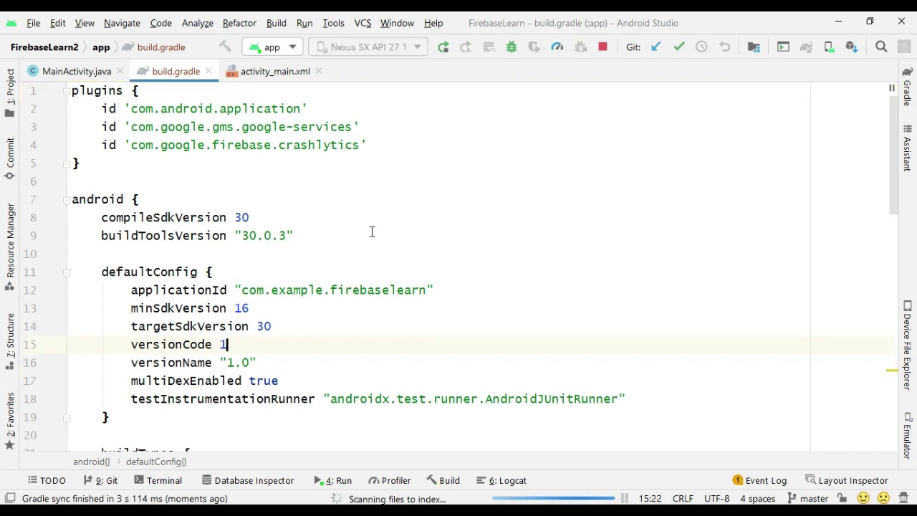
left_click(443, 50)
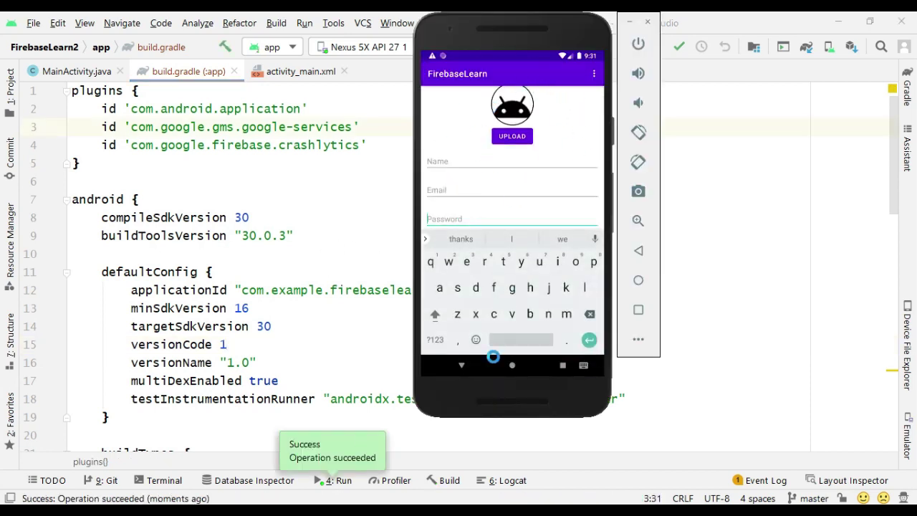
left_click(462, 366)
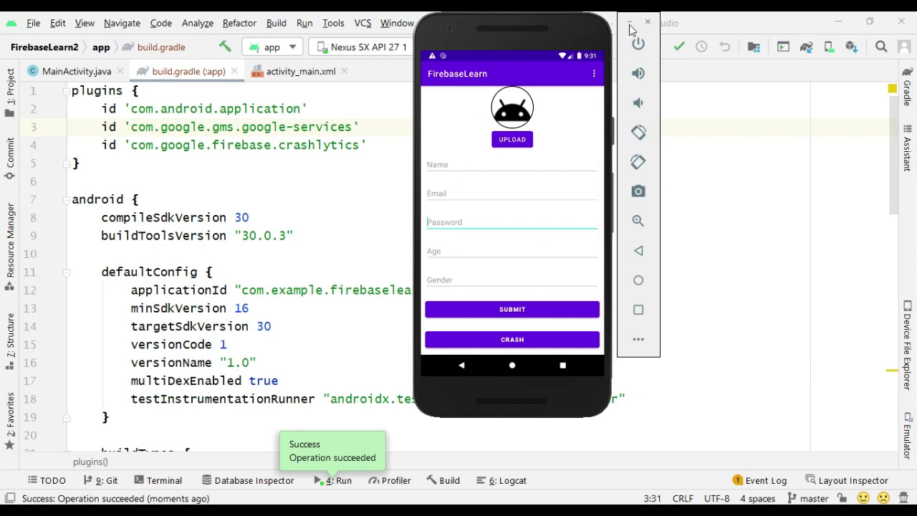
left_click(629, 22)
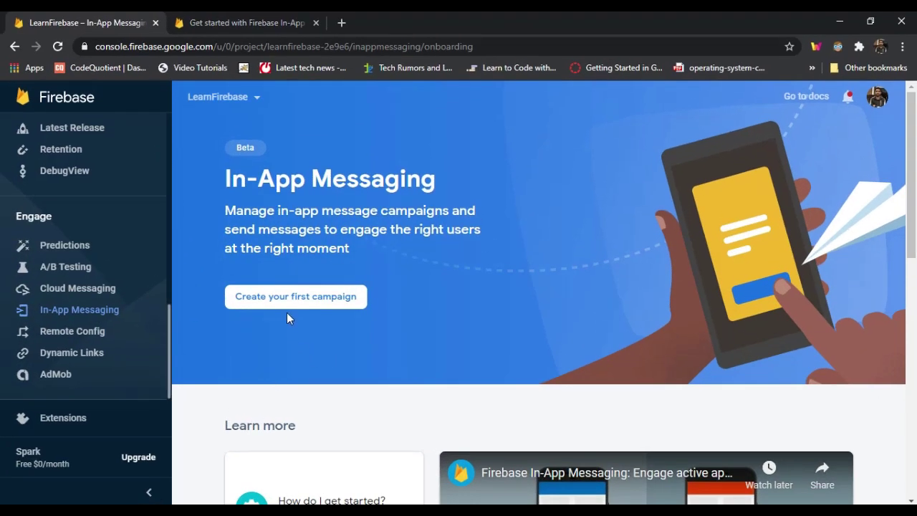
In the Firebase console, create the first In-App Messaging campaign and set its device preview to phone.
left_click(313, 310)
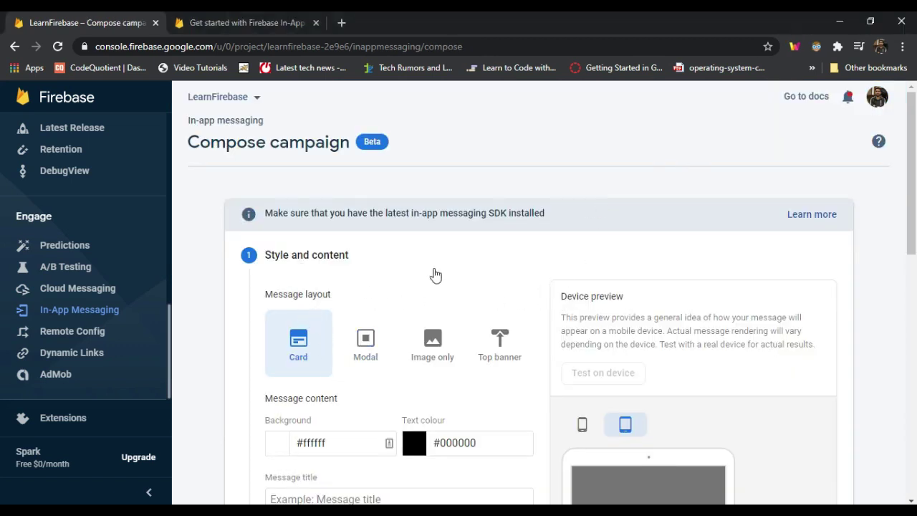
scroll(413, 231, "down", 3)
scroll(430, 316, "up", 3)
scroll(381, 244, "down", 3)
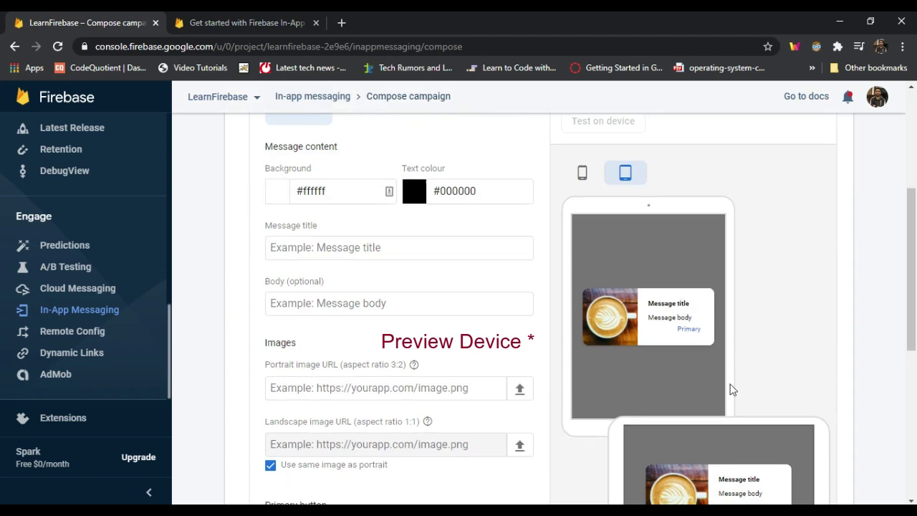
scroll(731, 389, "down", 3)
scroll(638, 201, "up", 3)
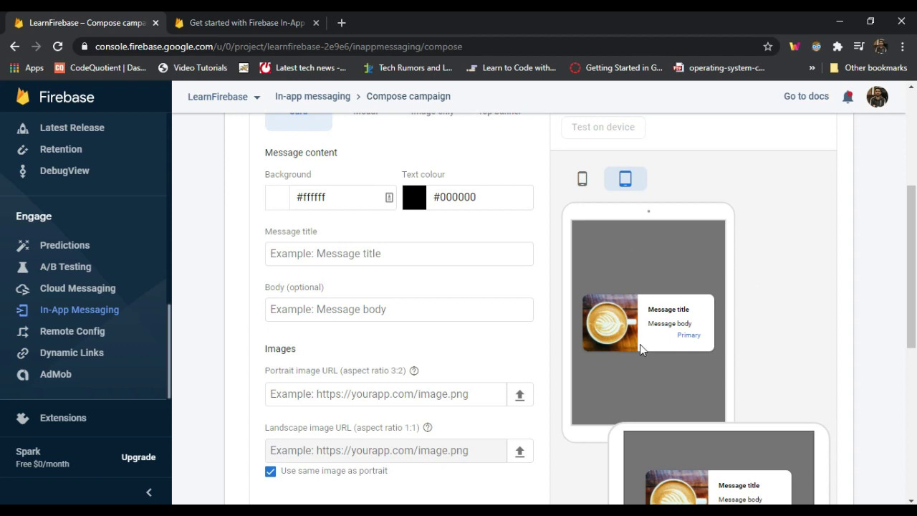
left_click(583, 180)
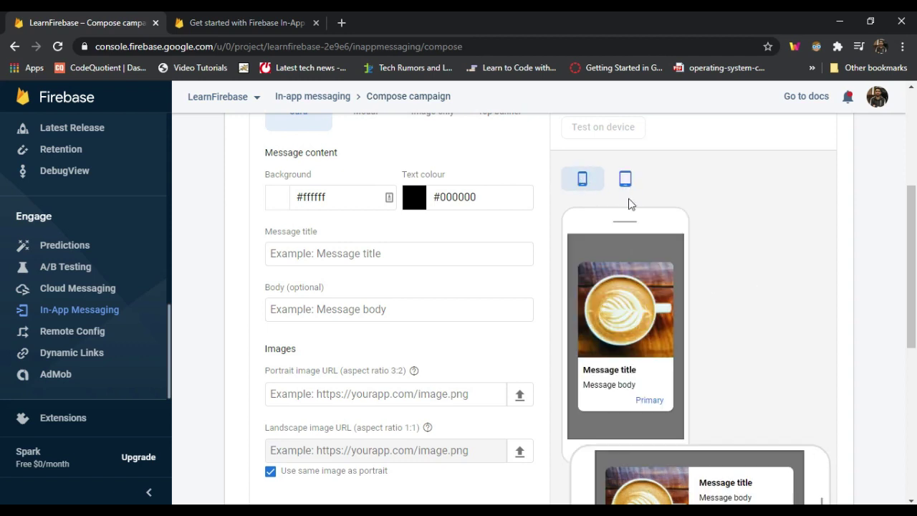
Try the Modal message layout in the phone preview and return to the Card layout.
scroll(660, 341, "up", 4)
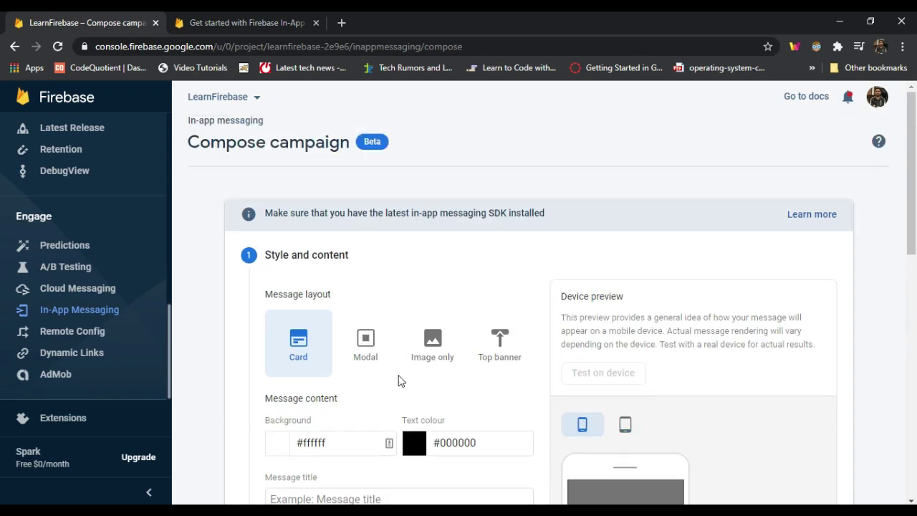
left_click(365, 342)
scroll(365, 348, "down", 3)
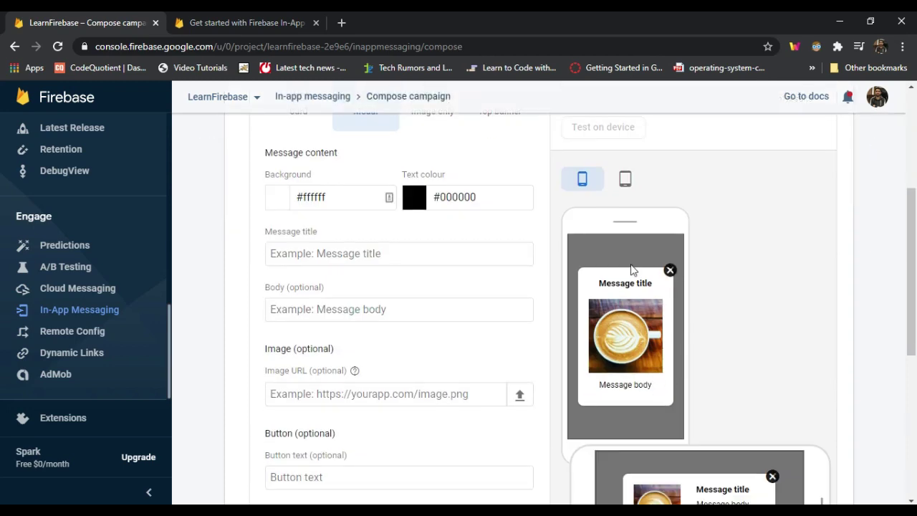
scroll(618, 344, "up", 3)
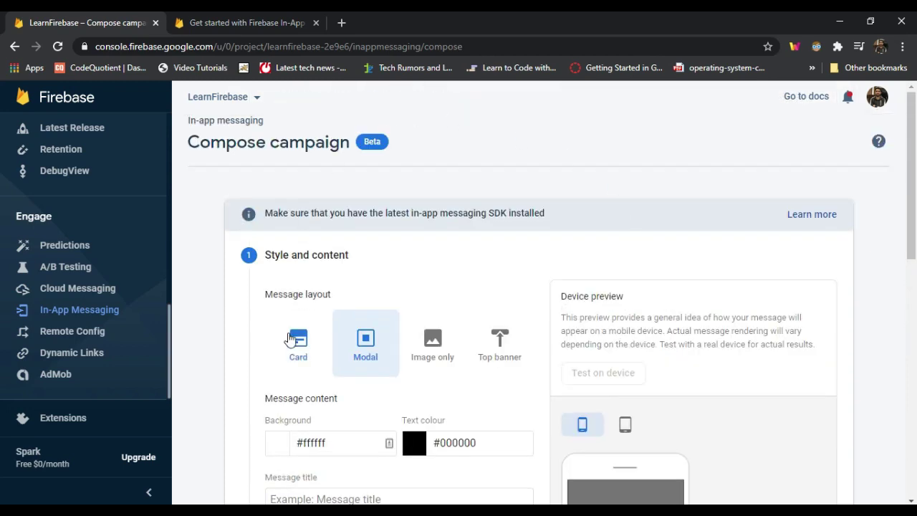
left_click(298, 338)
Set the message title to "Welcome" and the body to "Welcome to your application.".
scroll(452, 248, "down", 3)
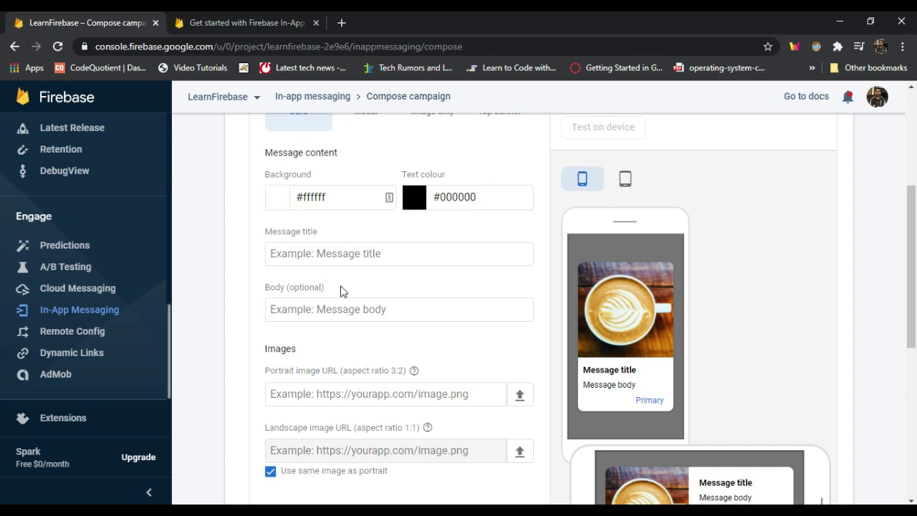
left_click(347, 259)
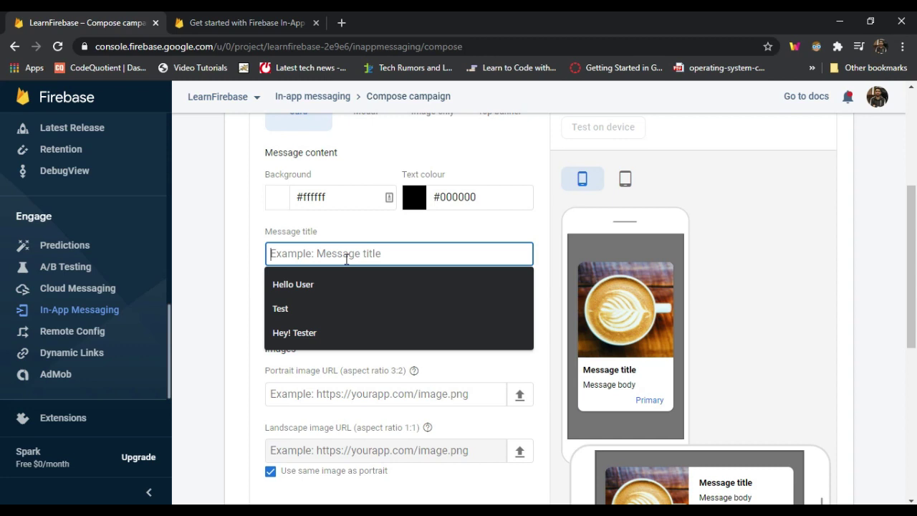
type("Welcome")
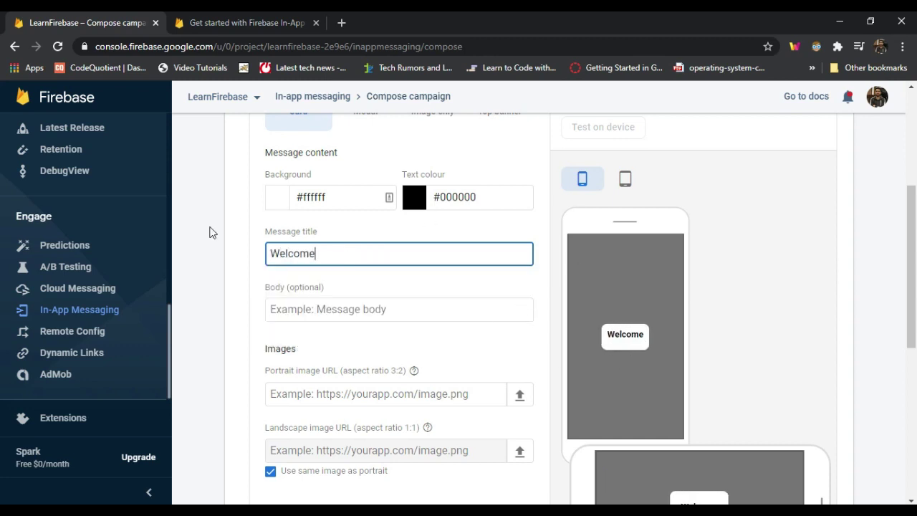
double_click(333, 249)
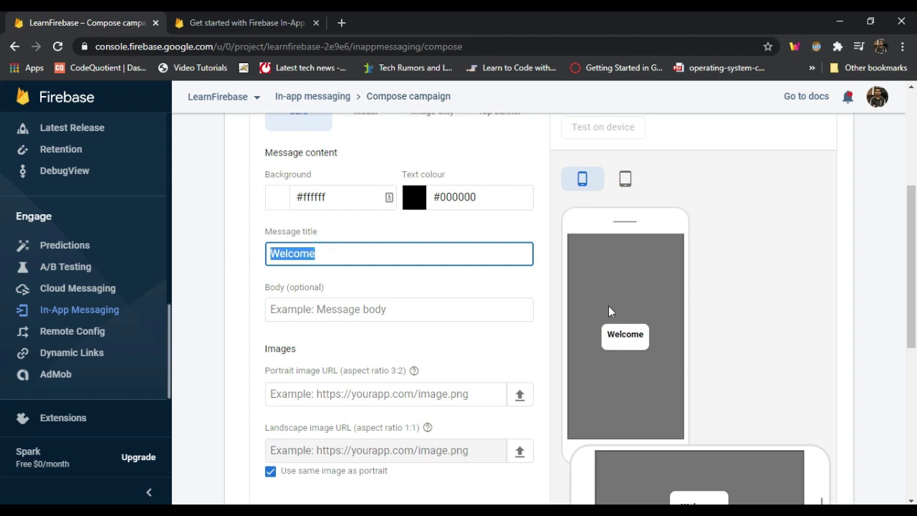
left_click(313, 310)
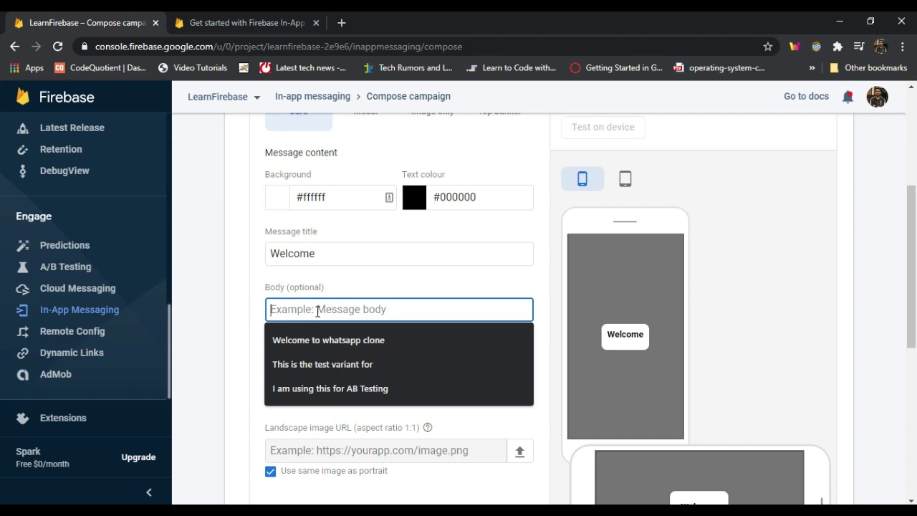
type("Welcome to your application.")
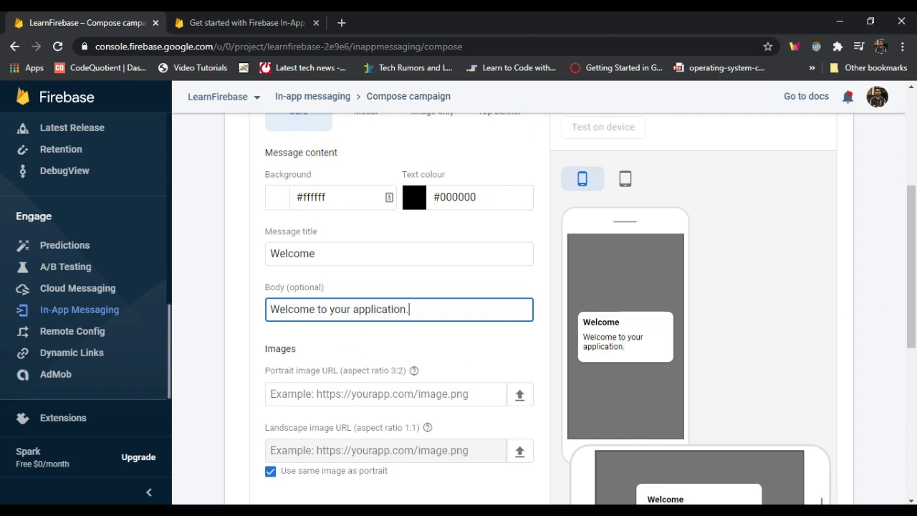
Try to upload a portrait image for the message card.
scroll(705, 289, "down", 2)
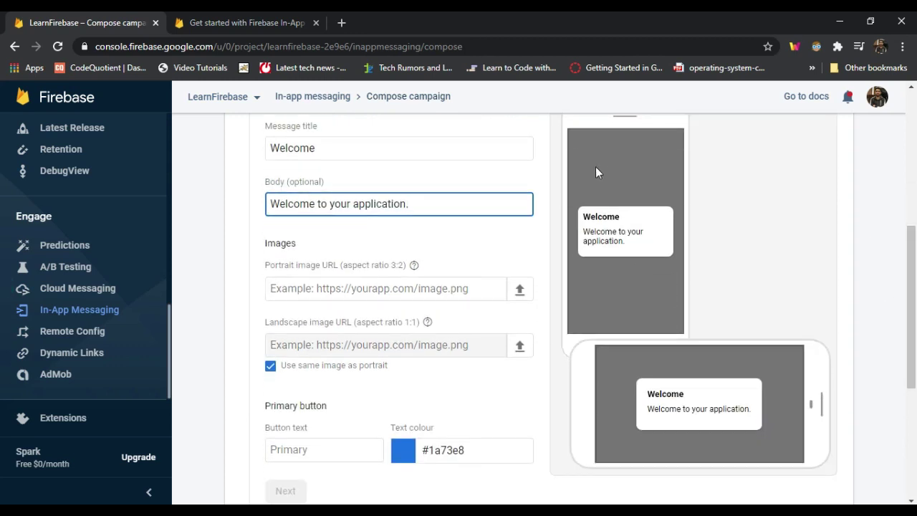
left_click(519, 289)
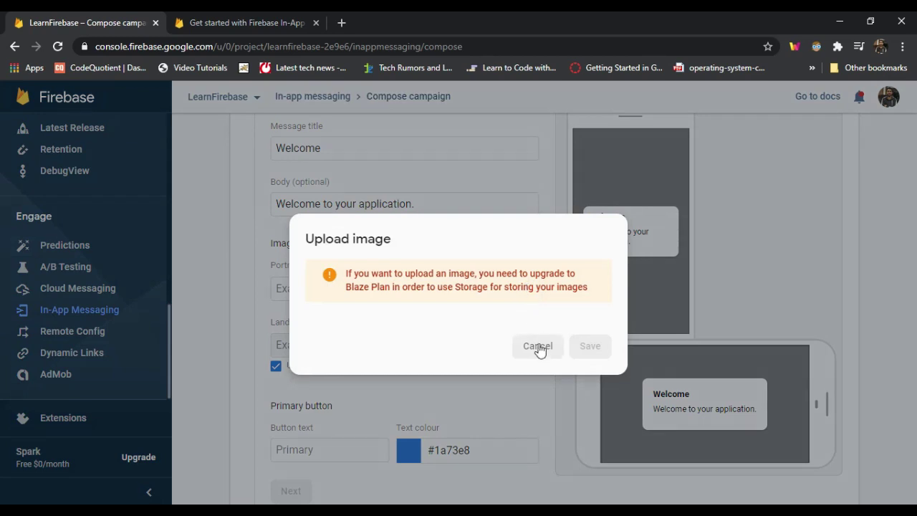
left_click(539, 349)
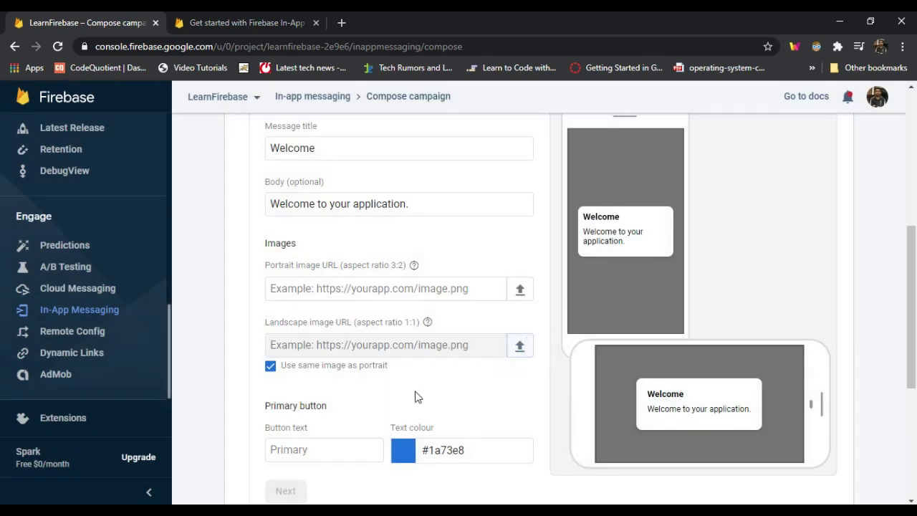
Search Google for "image" in a new browser tab and show the image results.
left_click(345, 24)
type("image")
key("Return")
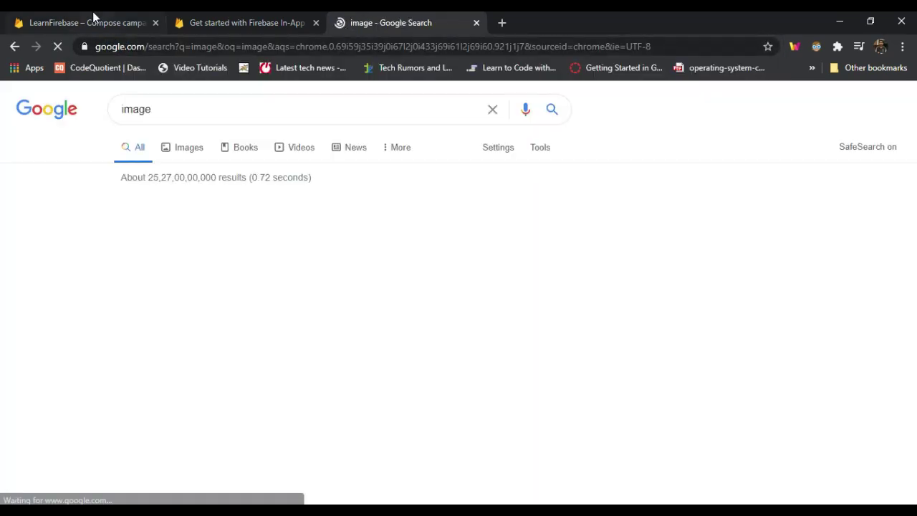
left_click(89, 20)
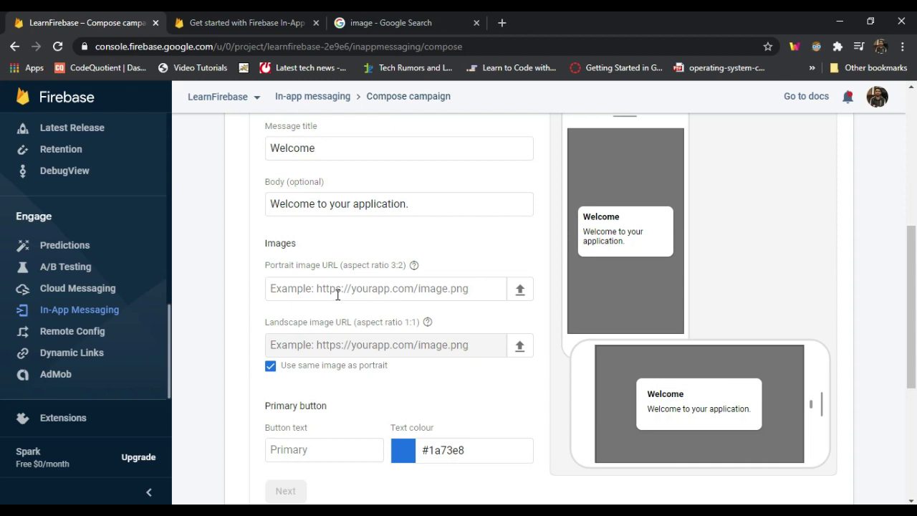
left_click(421, 20)
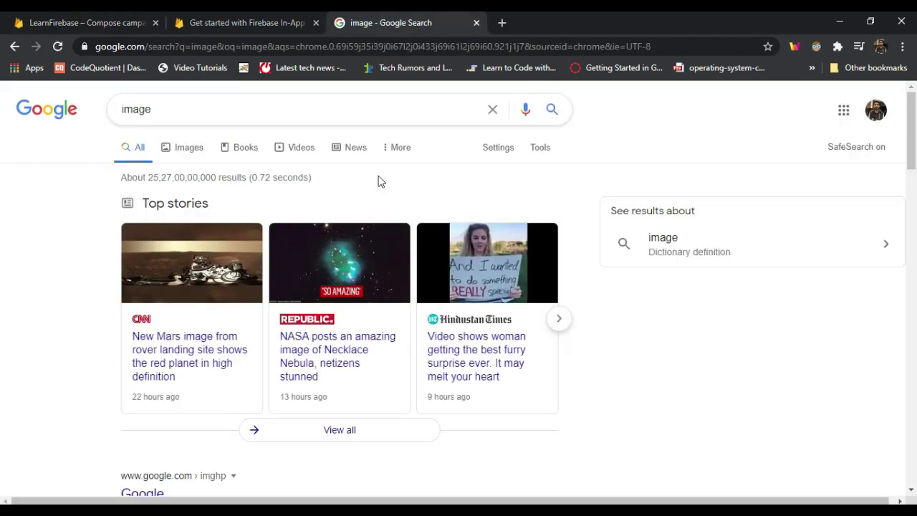
left_click(182, 149)
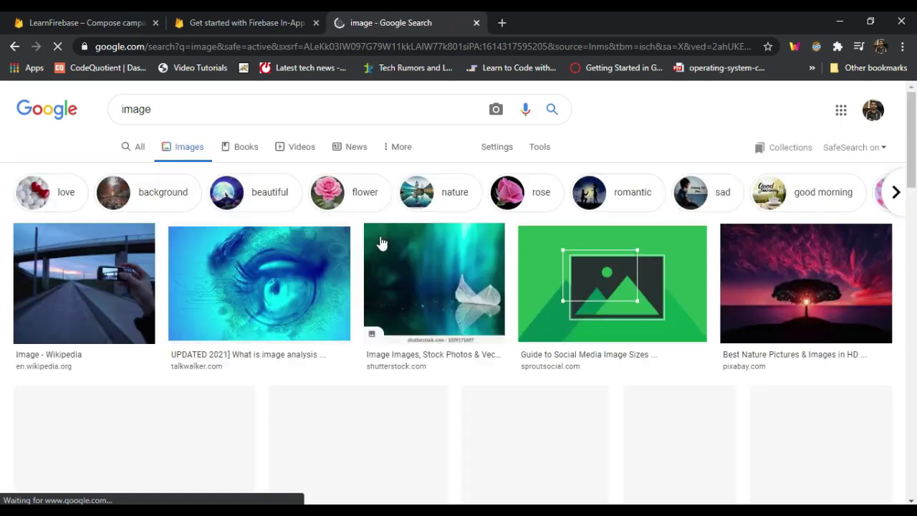
Copy the image address of Pixabay's lone tree at sunset and paste it as the campaign's portrait image URL.
left_click(278, 276)
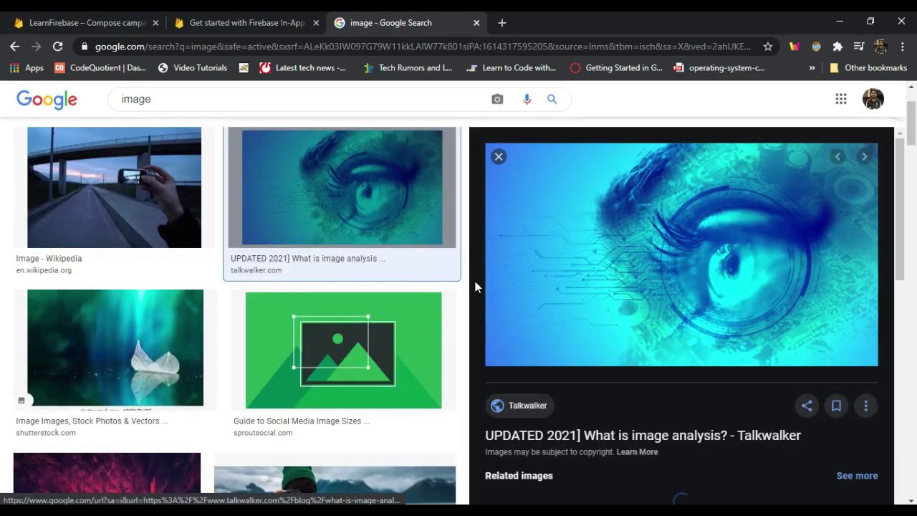
left_click(119, 471)
right_click(683, 184)
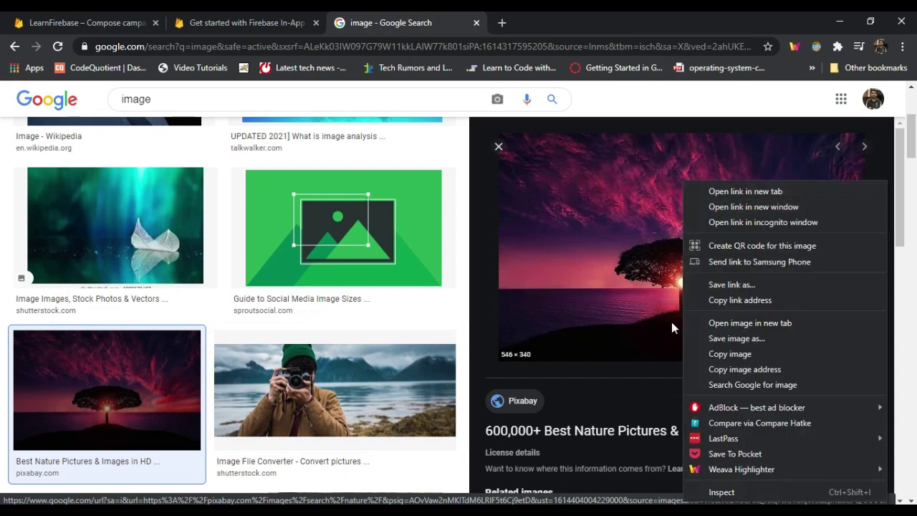
left_click(745, 368)
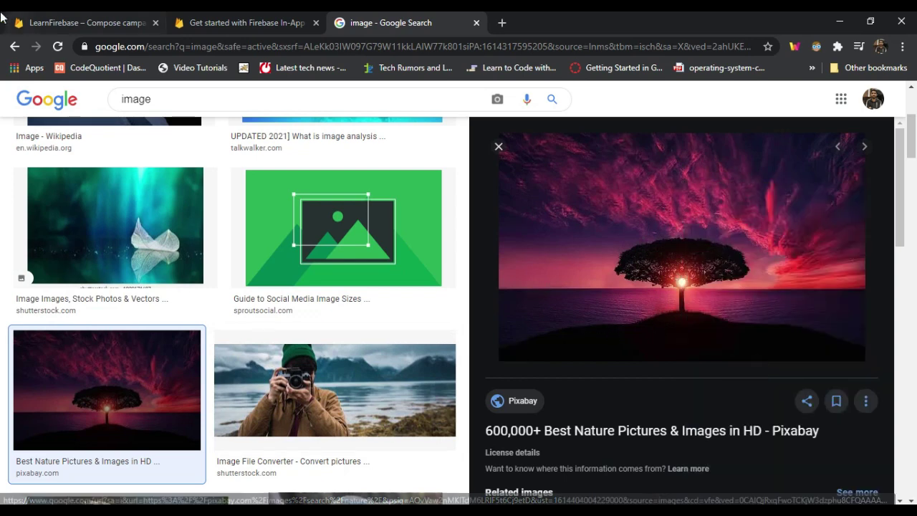
left_click(86, 22)
left_click(283, 288)
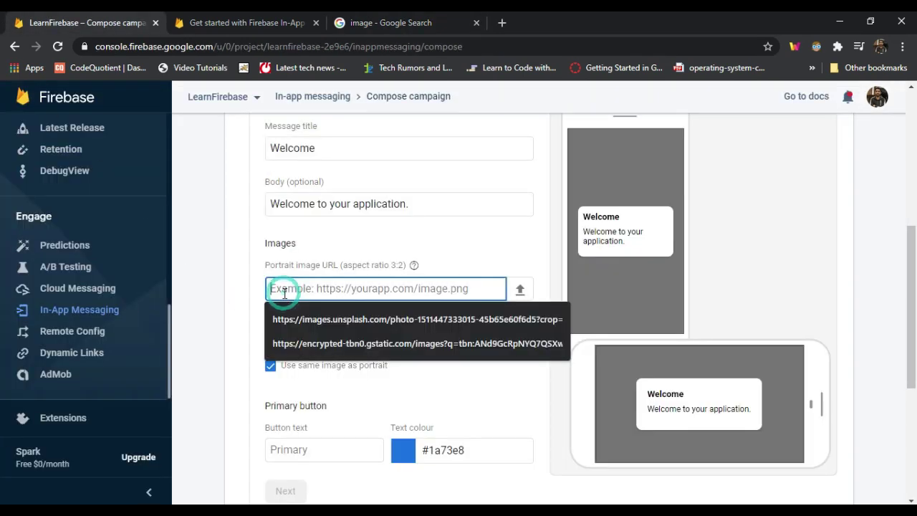
key("ctrl+v")
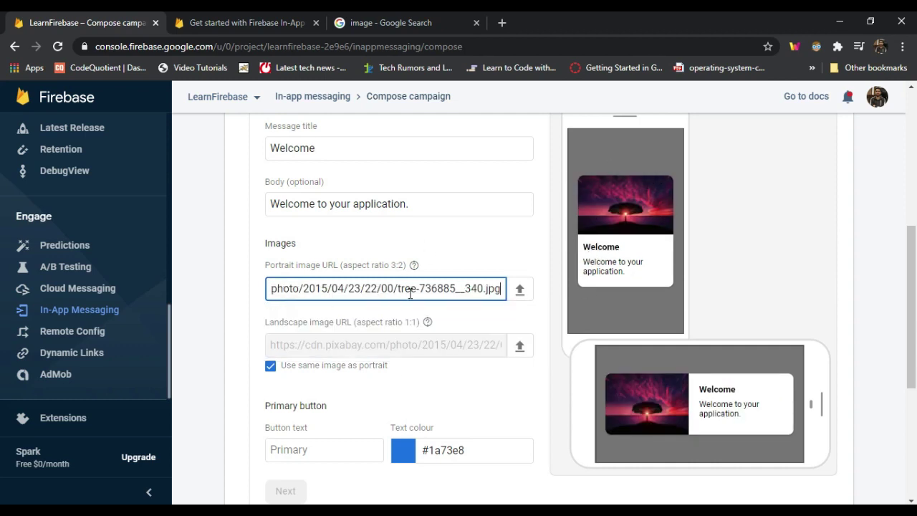
Set the message's primary button text to "Ok".
left_click_drag(911, 263, 913, 320)
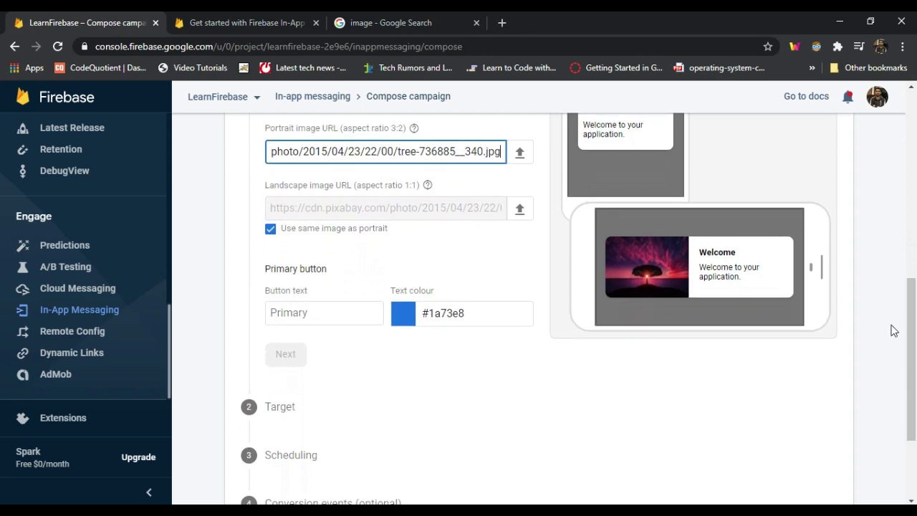
left_click(314, 312)
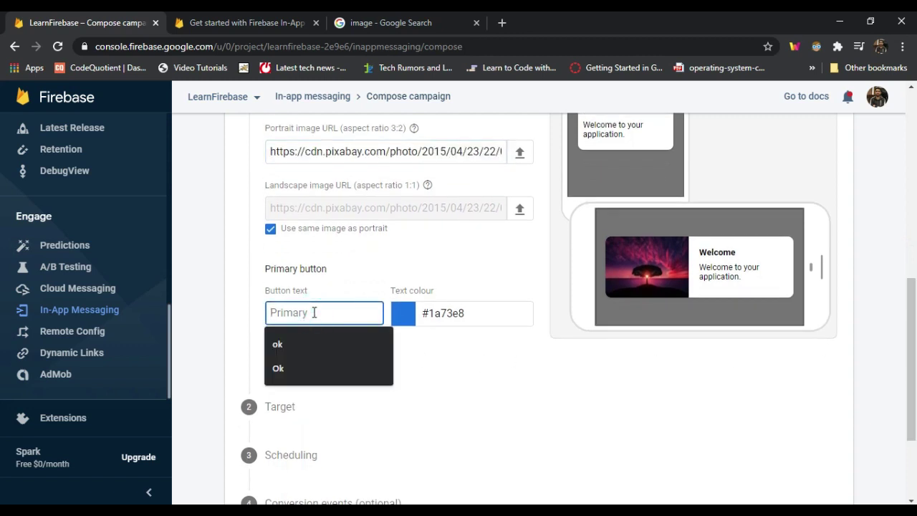
type("OK")
key("BackSpace")
type("k")
left_click(349, 280)
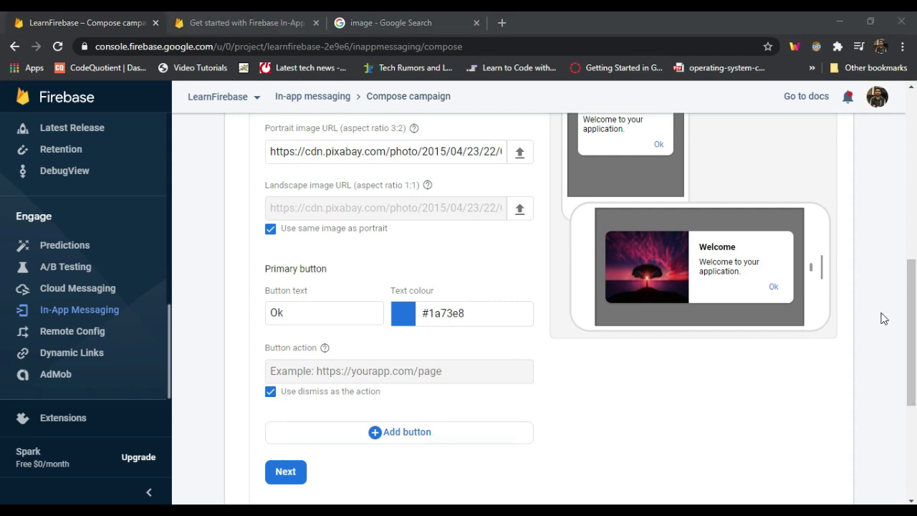
Open the campaign's device test dialog, switch to Android Studio and run the app on the Nexus 5X API 27 emulator.
left_click_drag(908, 291, 911, 182)
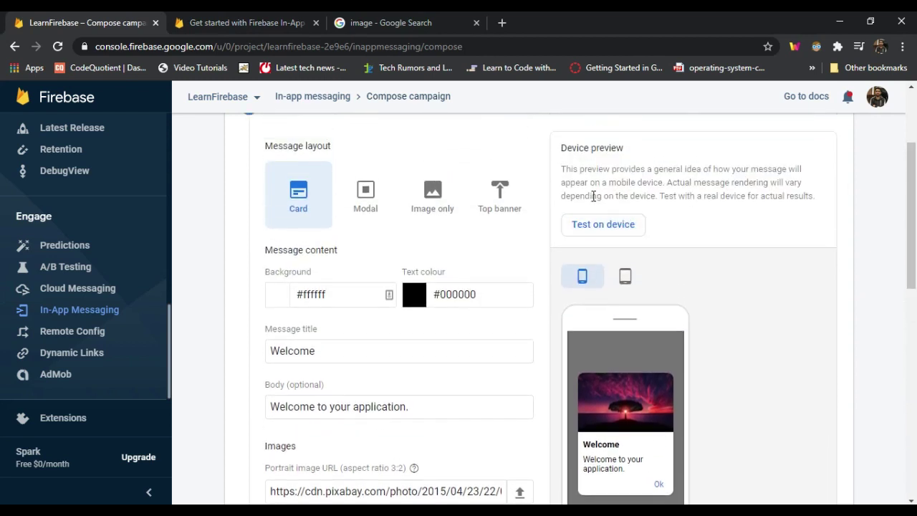
left_click(610, 232)
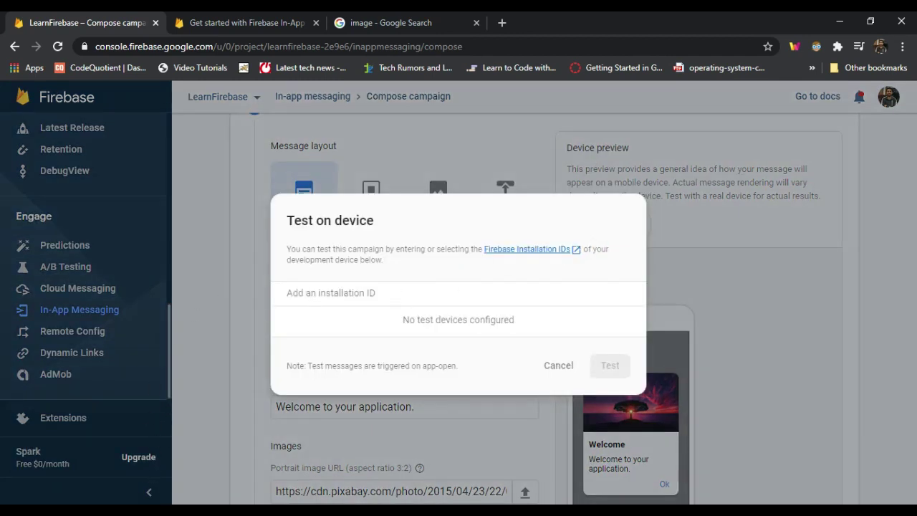
key("alt+Tab")
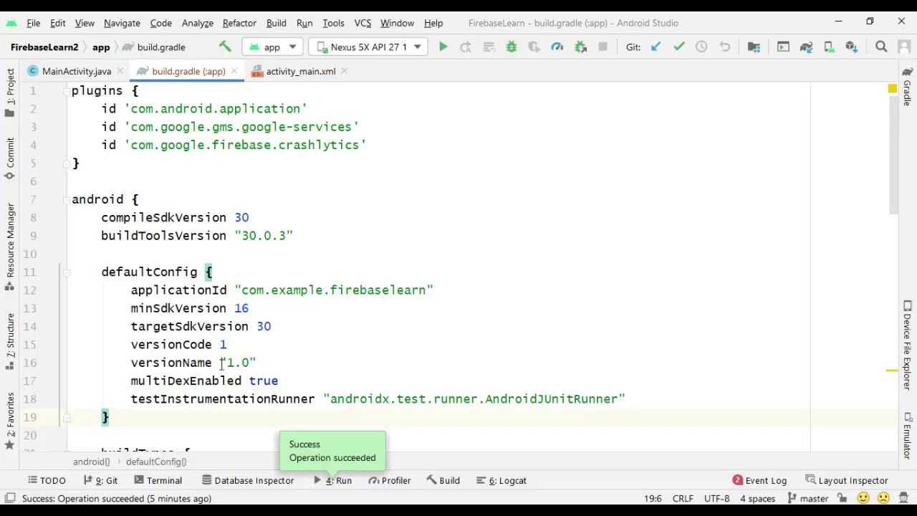
left_click(442, 46)
scroll(326, 303, "down", 6)
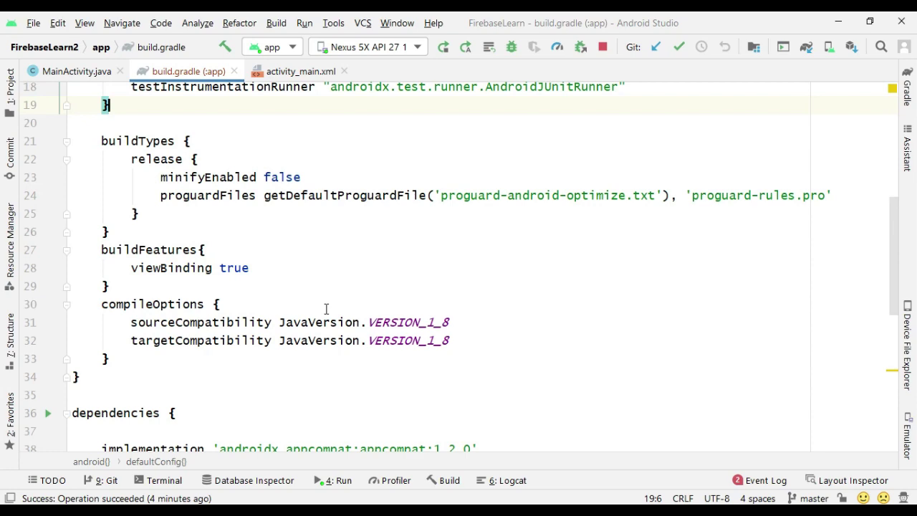
Copy "I/FIAM.Headless: Starting InAppMessaging" from the Firebase docs in the browser and filter Android Studio's Logcat by it.
key("alt+Tab")
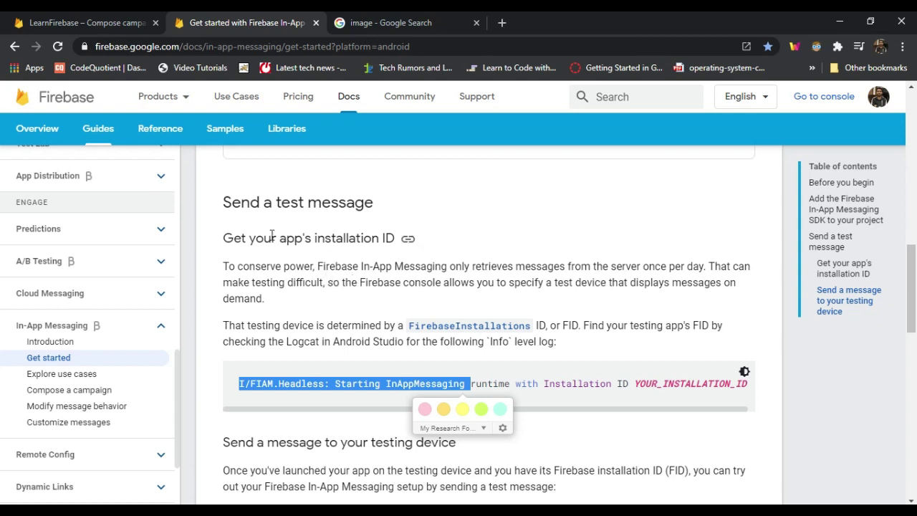
left_click_drag(226, 238, 394, 241)
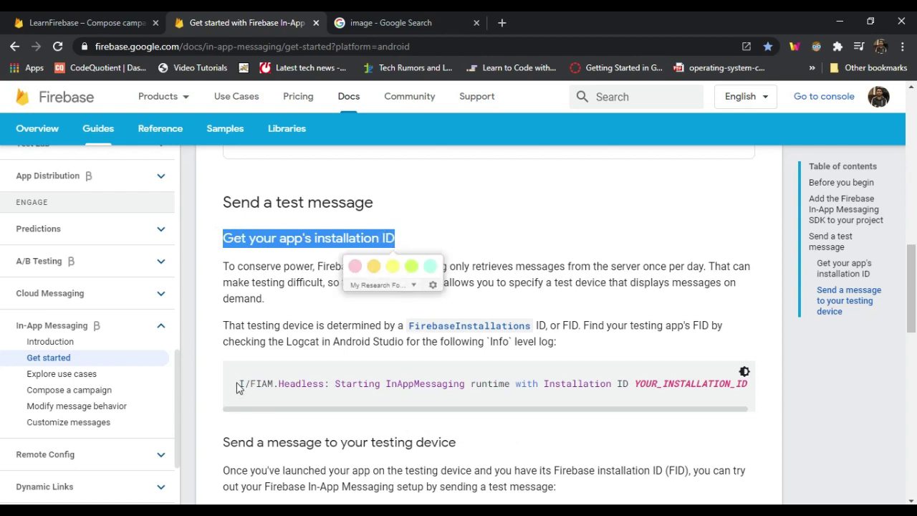
left_click_drag(243, 385, 463, 381)
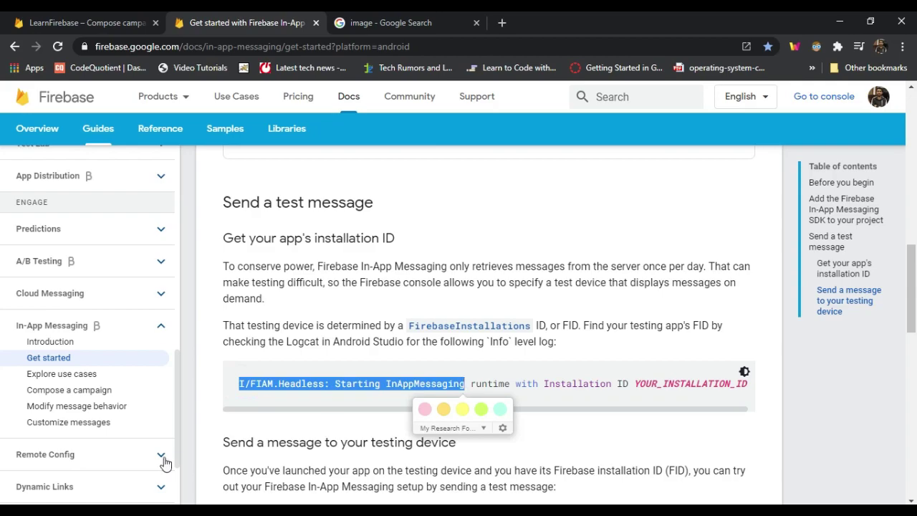
key("alt+Tab")
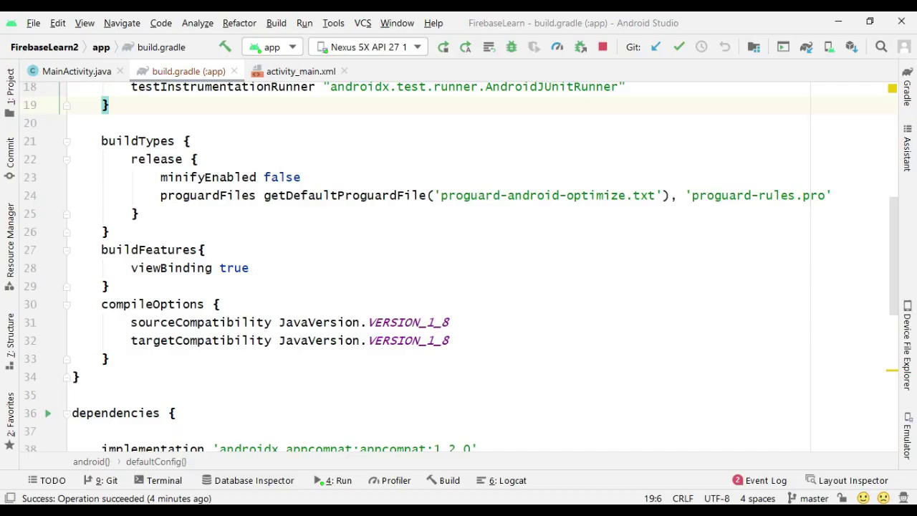
left_click(503, 480)
left_click(502, 172)
key("ctrl+v")
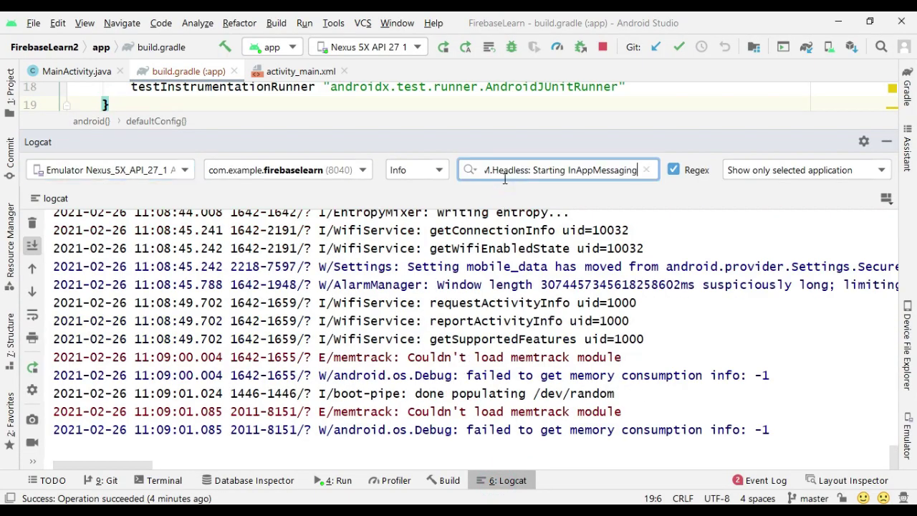
Copy the app's installation ID from the Logcat output, add it in the browser as the campaign's test device and start the test.
left_click_drag(414, 455, 570, 458)
left_click_drag(623, 207, 795, 209)
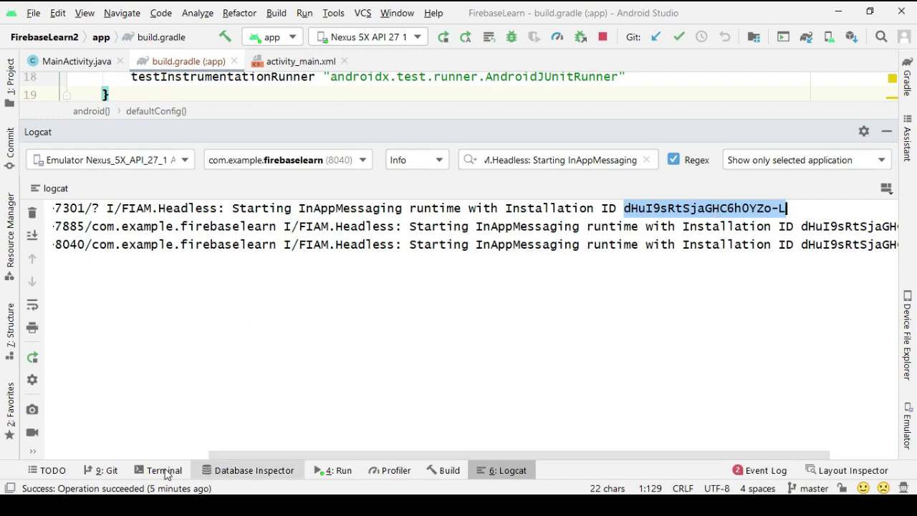
key("alt+Tab")
left_click(97, 7)
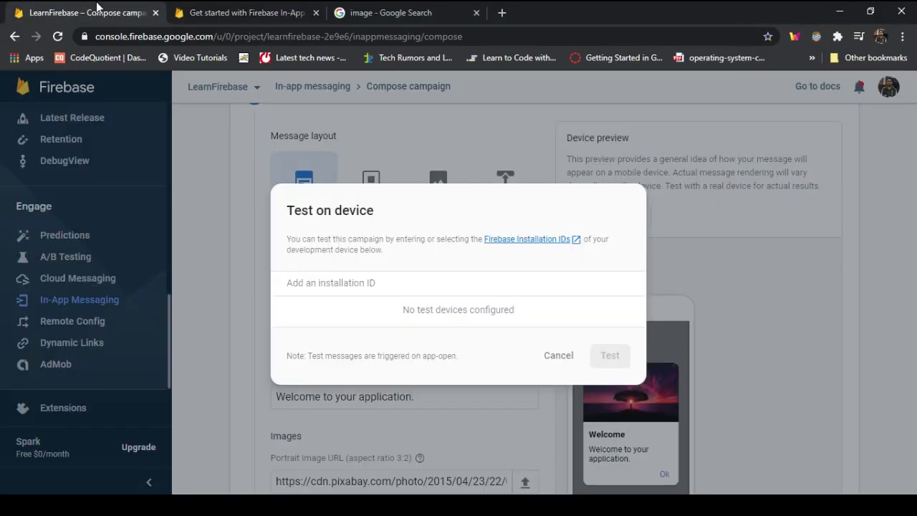
left_click(319, 283)
key("ctrl+v")
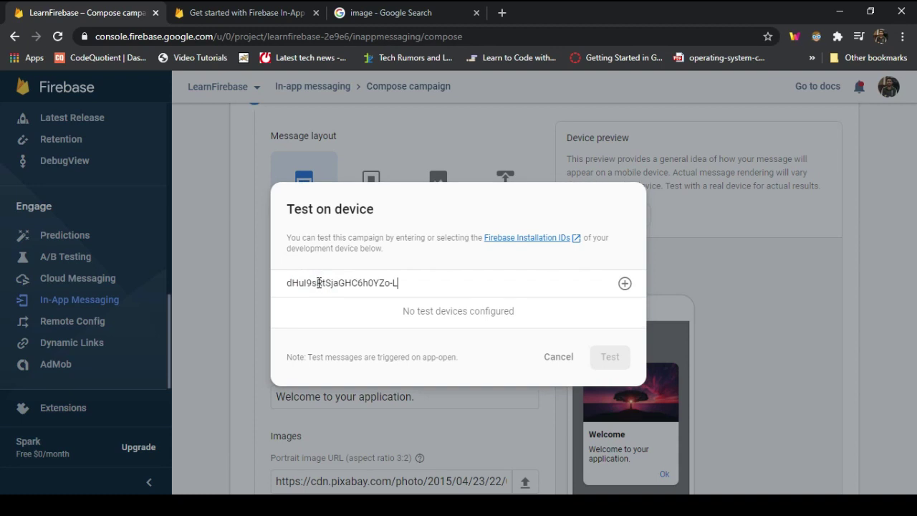
left_click(624, 283)
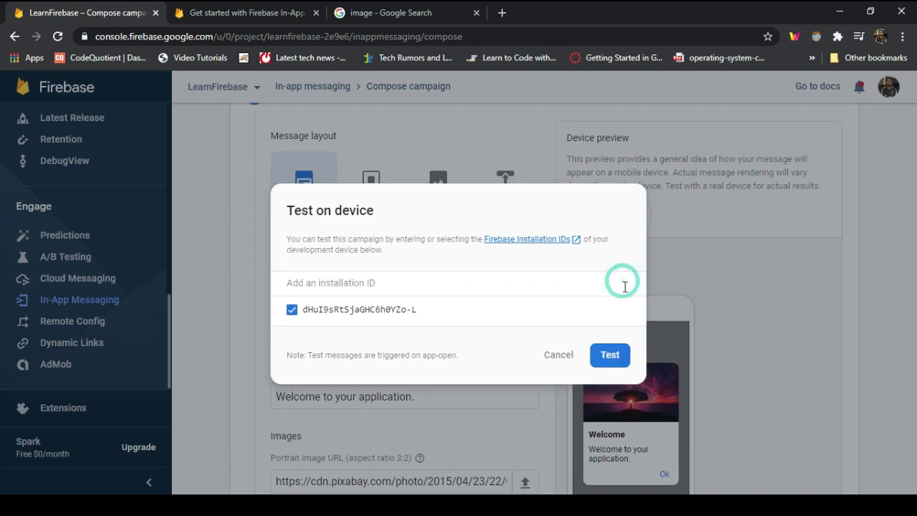
left_click(607, 353)
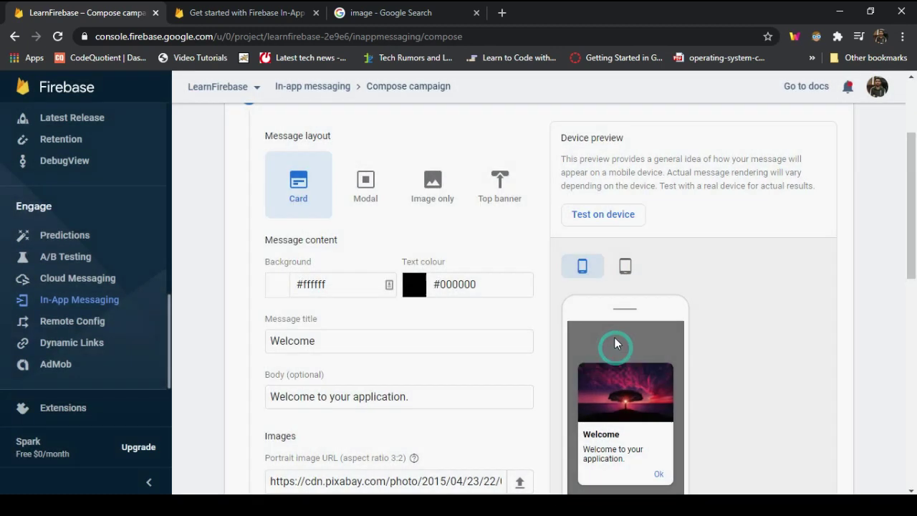
Rerun the app from Android Studio and dismiss the in-app welcome message on the emulator with its OK button.
key("alt+Tab")
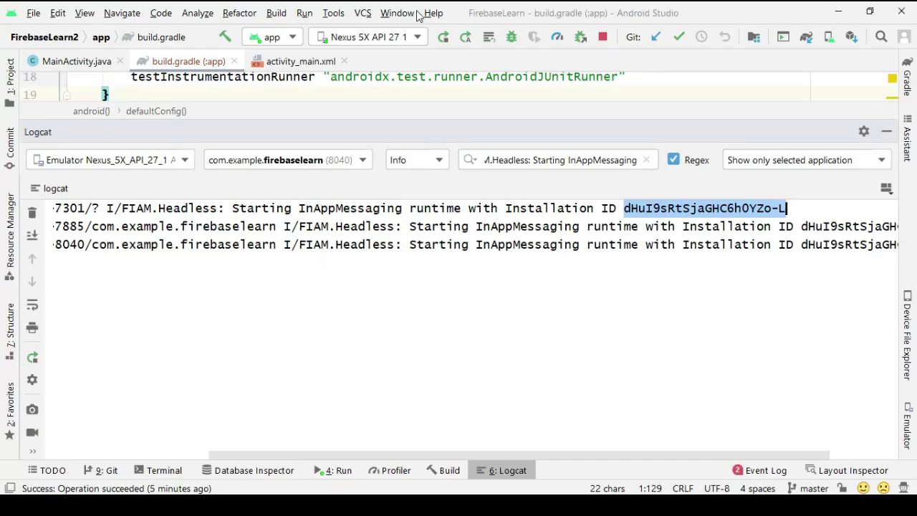
left_click(442, 36)
left_click(886, 132)
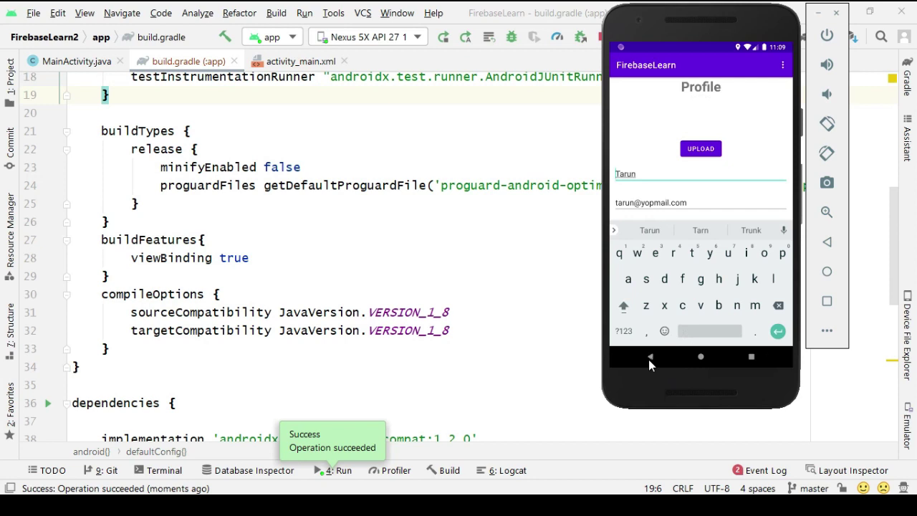
left_click(649, 357)
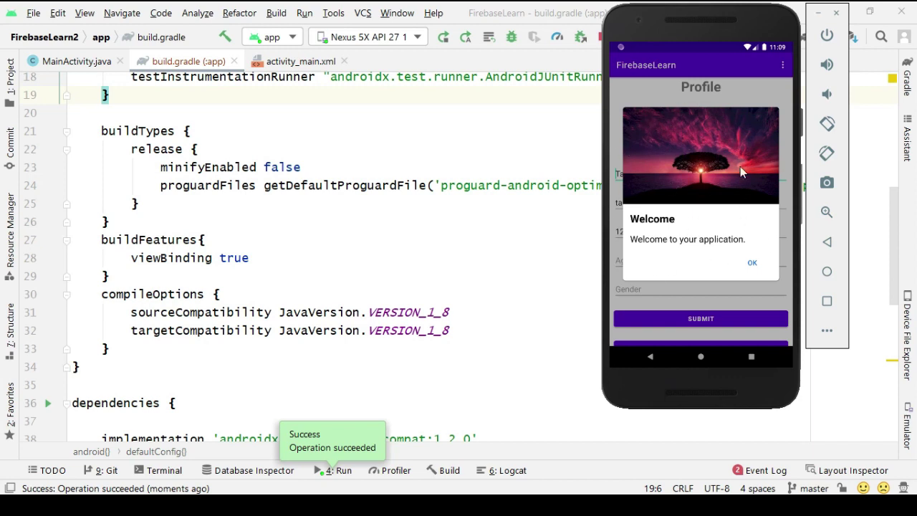
left_click(752, 266)
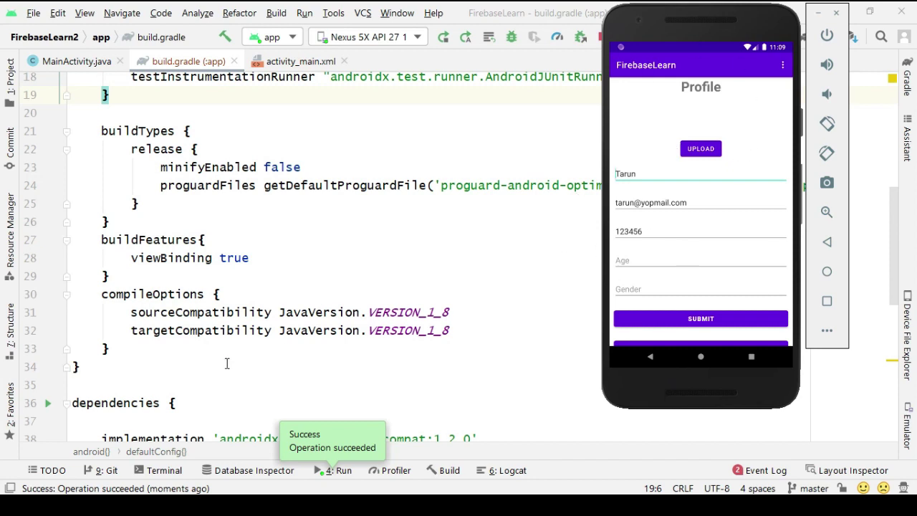
Return to the campaign in the browser, continue to its Target section and name the campaign "Welcome".
key("alt+Tab")
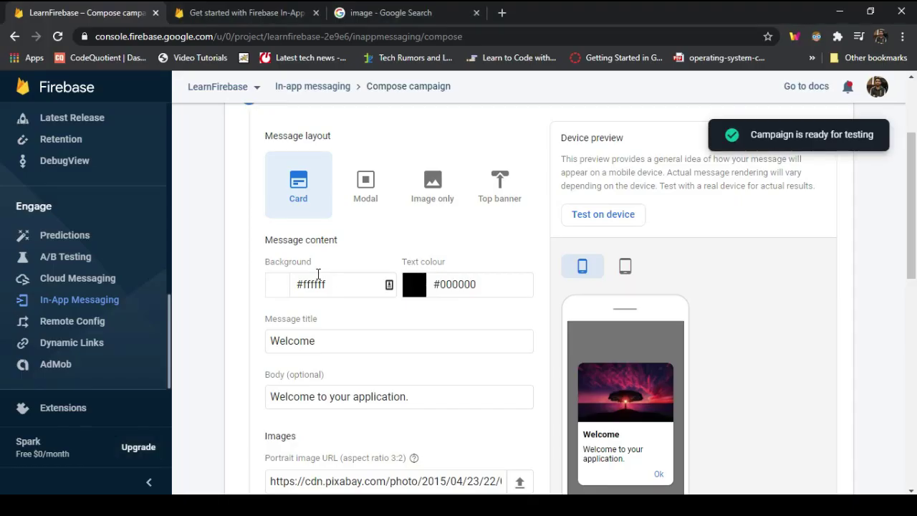
scroll(286, 280, "down", 10)
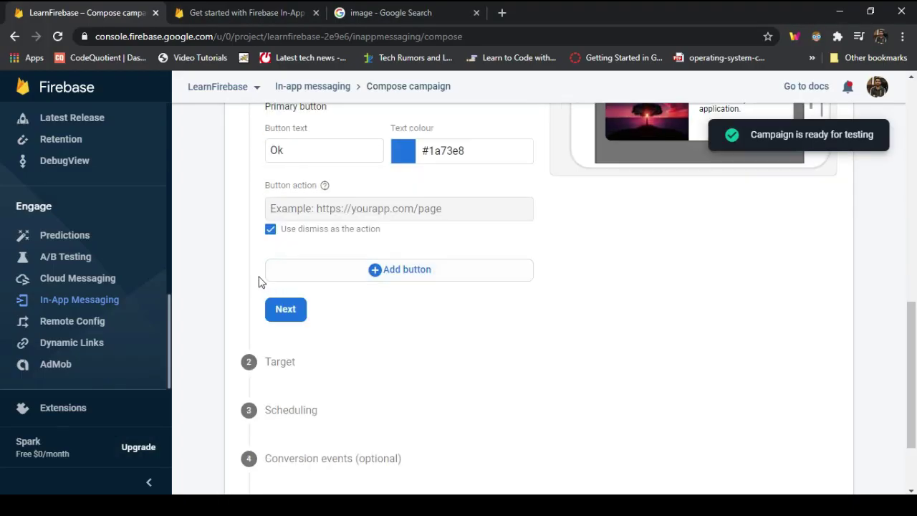
left_click(297, 313)
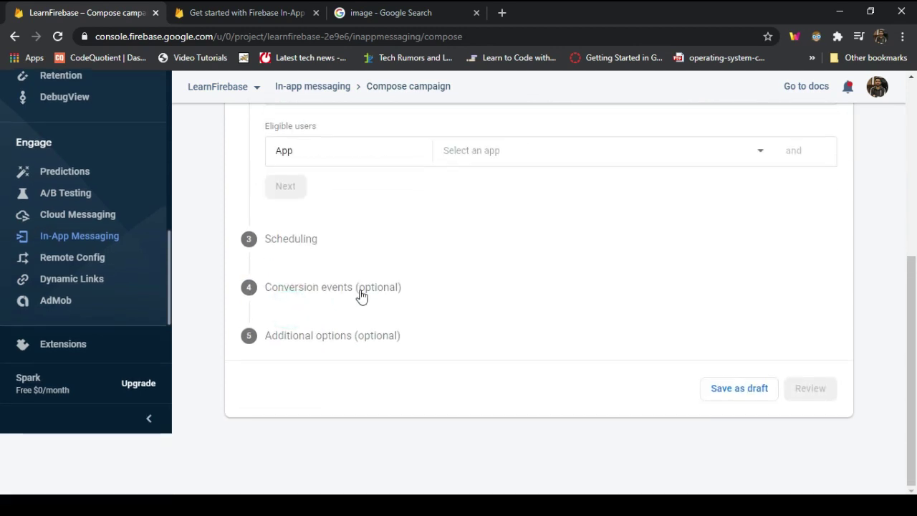
scroll(848, 231, "up", 3)
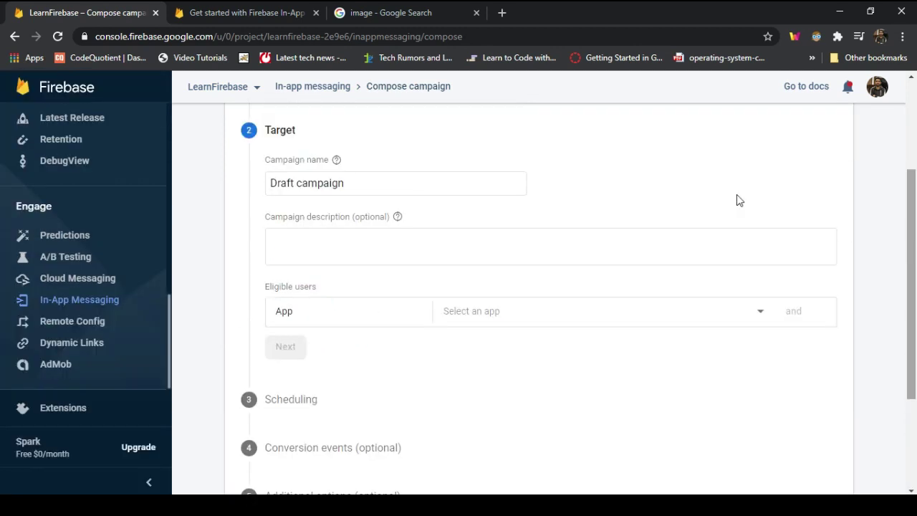
left_click(379, 184)
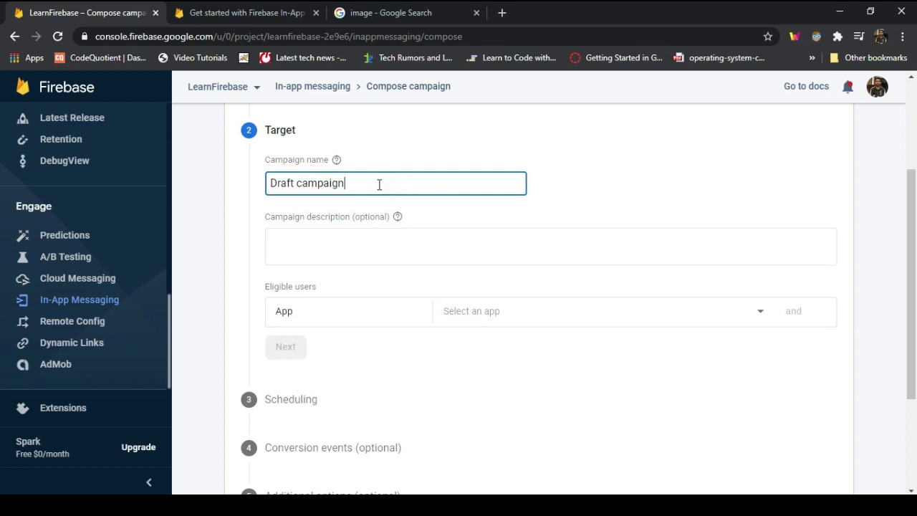
key("ctrl+a")
key("BackSpace")
type("Wel")
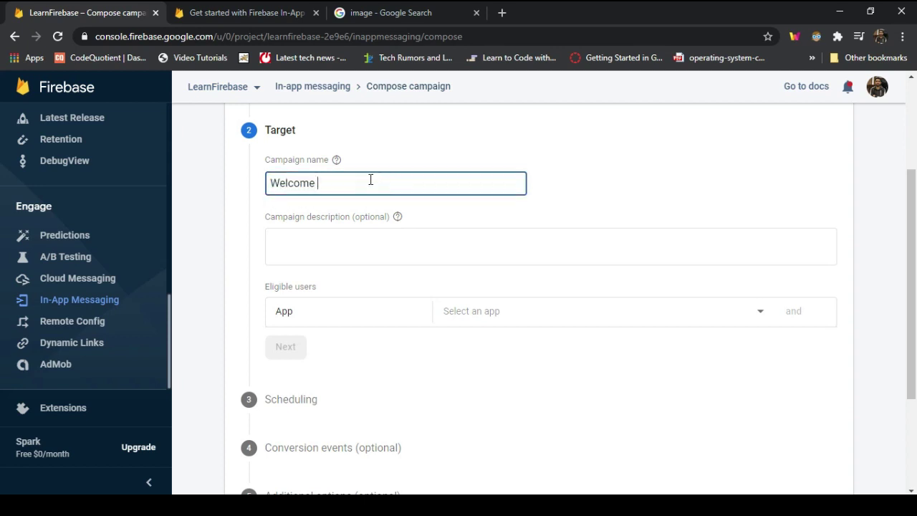
left_click_drag(336, 180, 260, 194)
Select com.example.firebaselearn as the app for the campaign's eligible users.
left_click(272, 237)
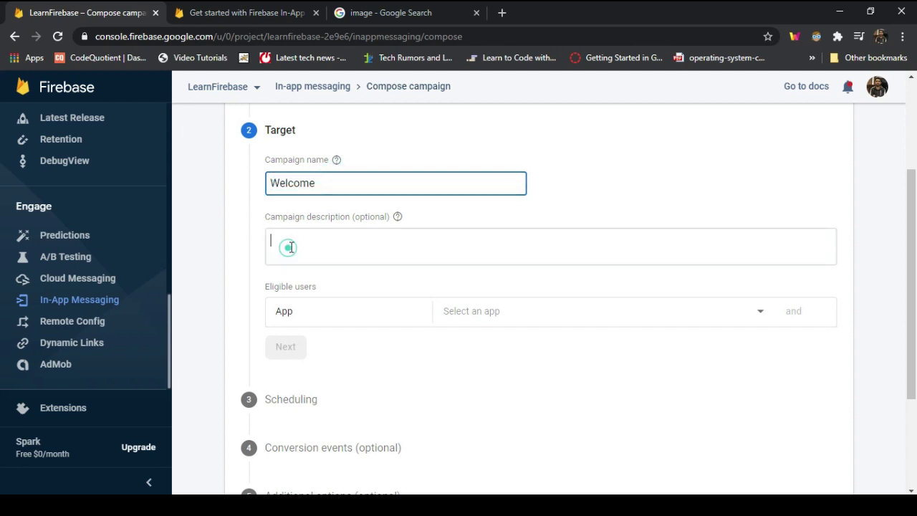
left_click_drag(346, 219, 379, 219)
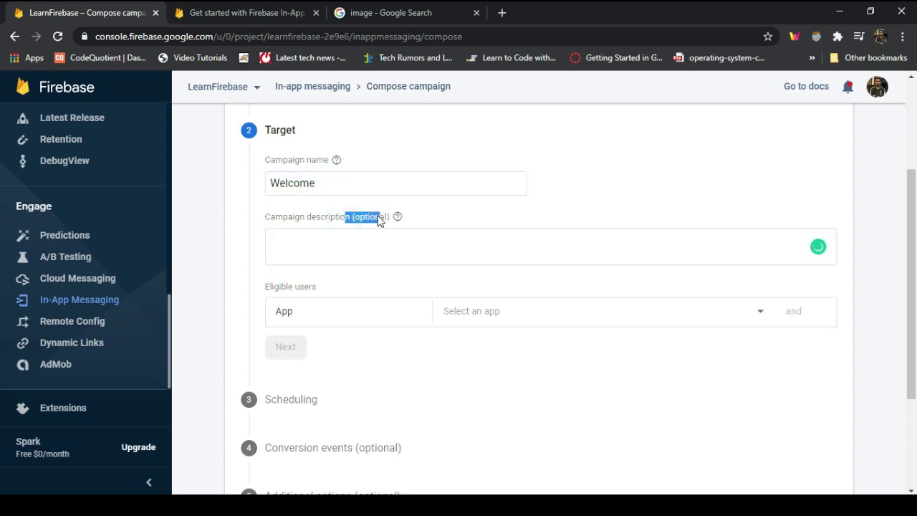
left_click(505, 321)
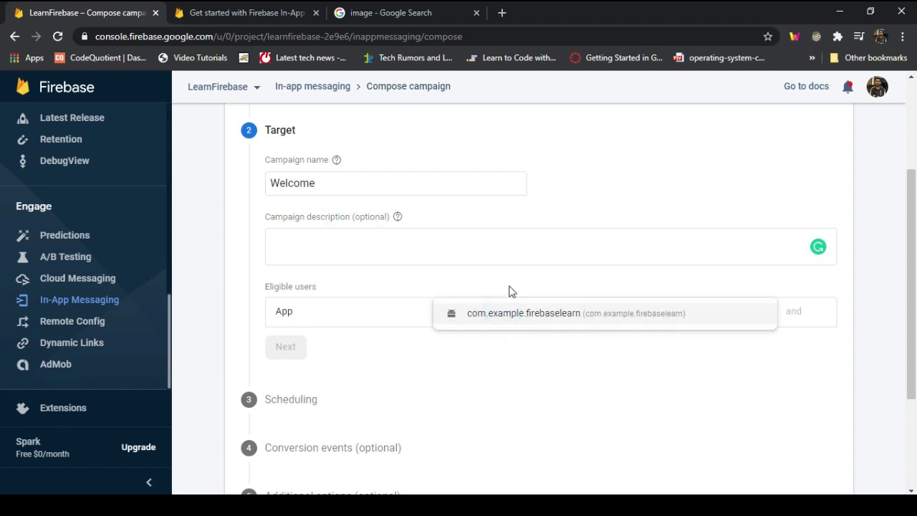
left_click(570, 315)
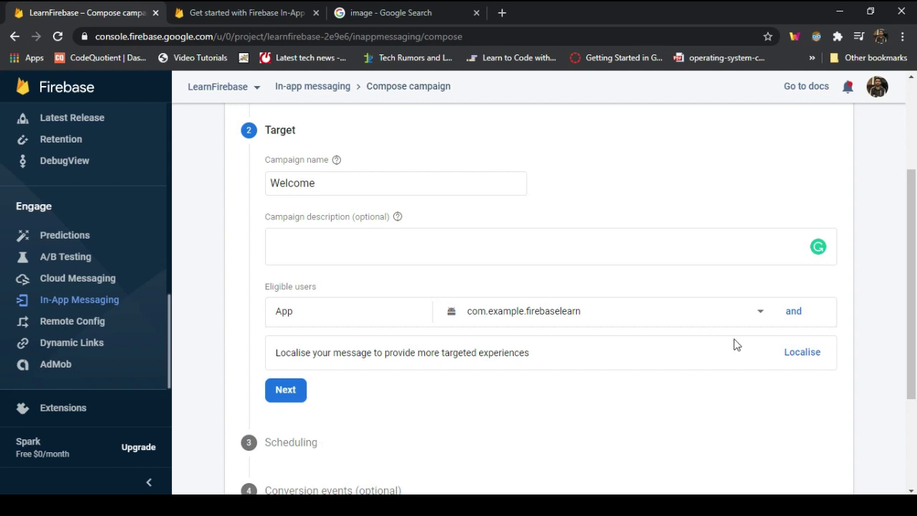
Continue to the campaign's Scheduling section and check the start and end options, keeping Now and No end date.
left_click_drag(910, 240, 910, 286)
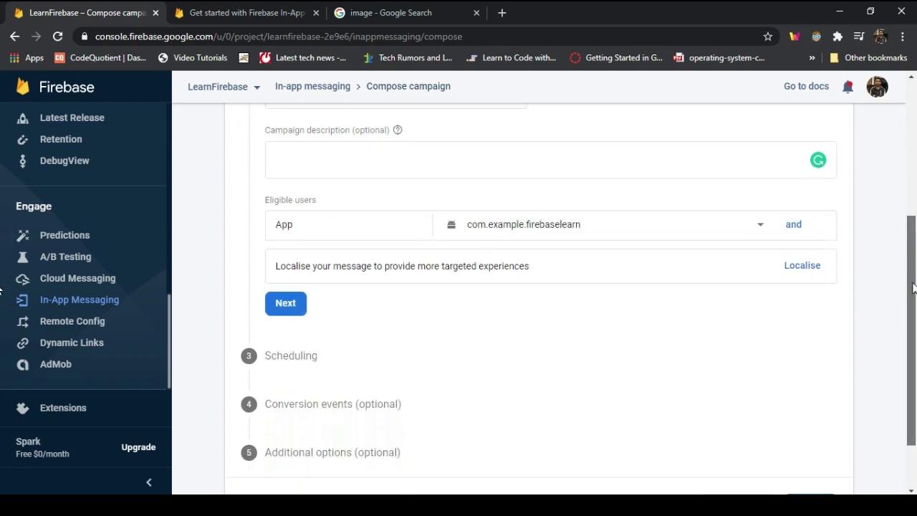
left_click(286, 302)
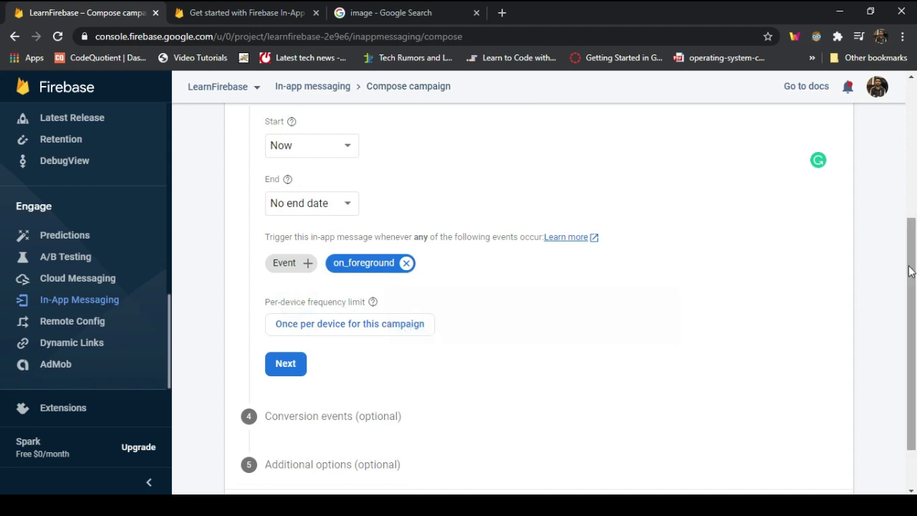
left_click_drag(910, 271, 910, 244)
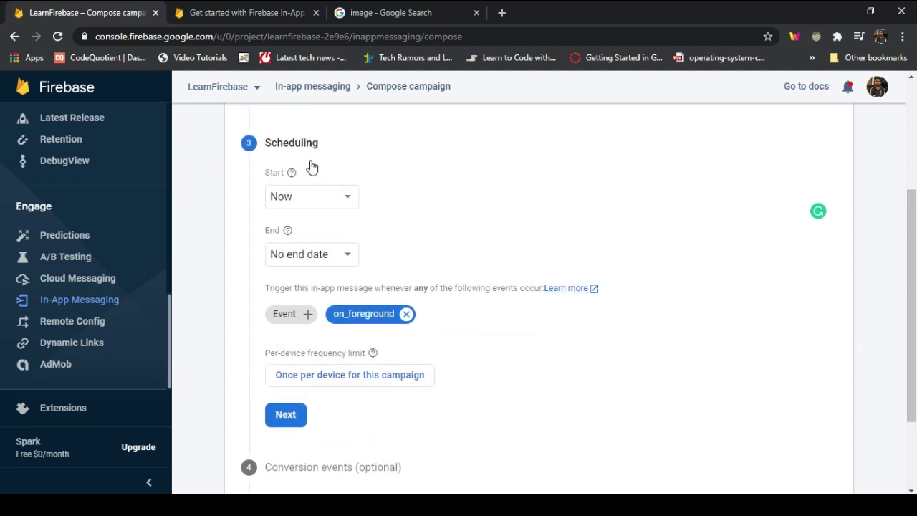
left_click(294, 199)
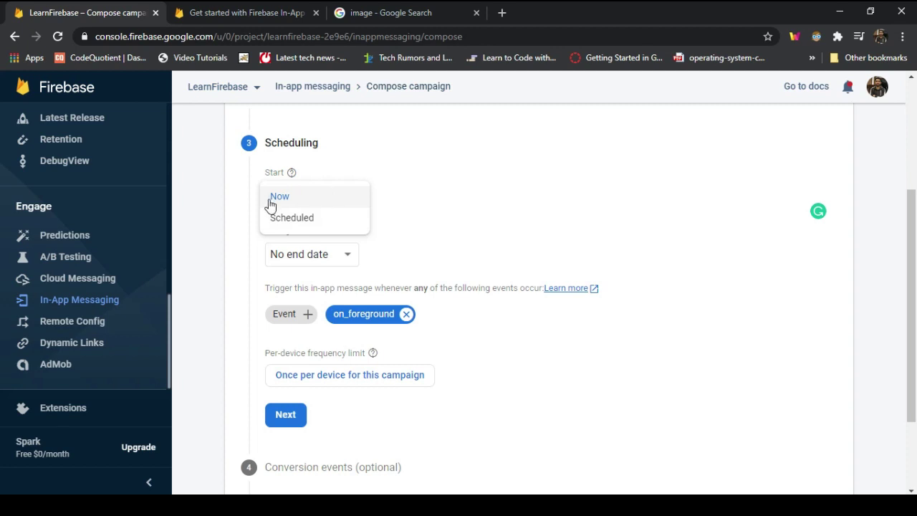
left_click(439, 190)
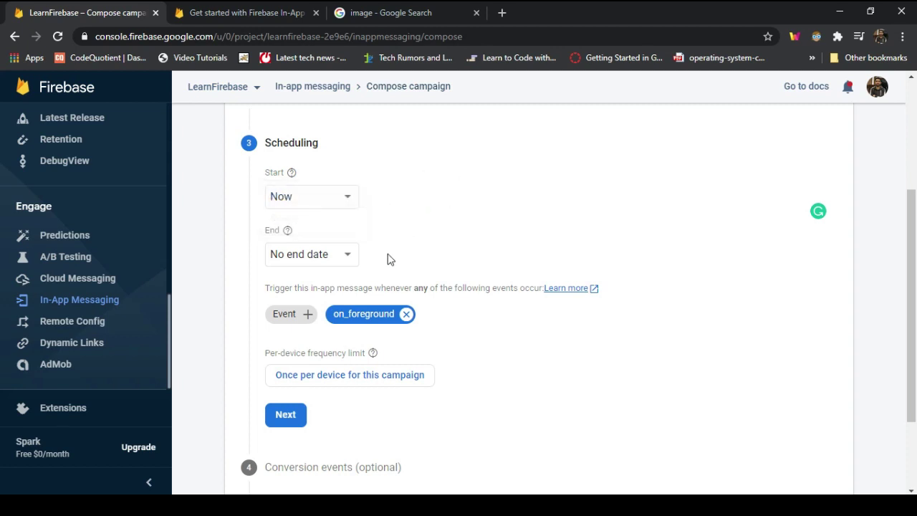
left_click(286, 256)
left_click(399, 248)
Add app_launch as a trigger event and keep the per-device frequency limit at once per device for this campaign.
left_click(294, 317)
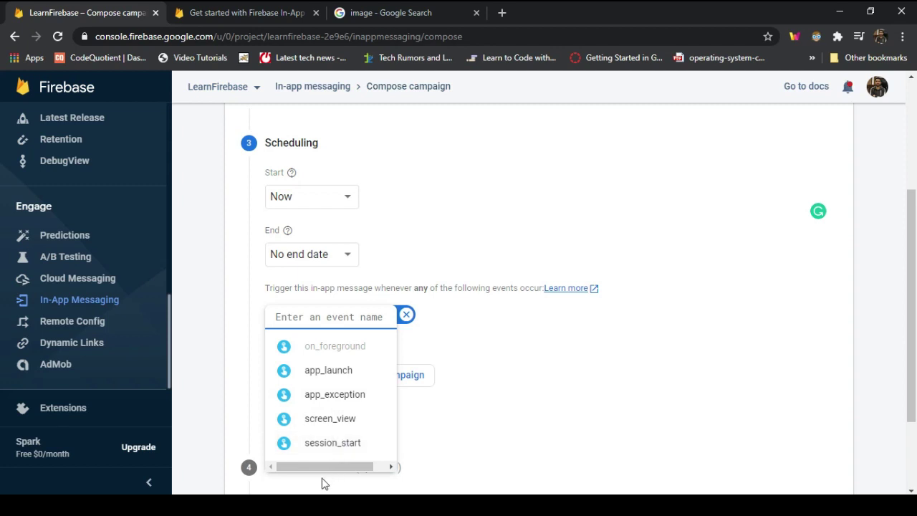
left_click(337, 375)
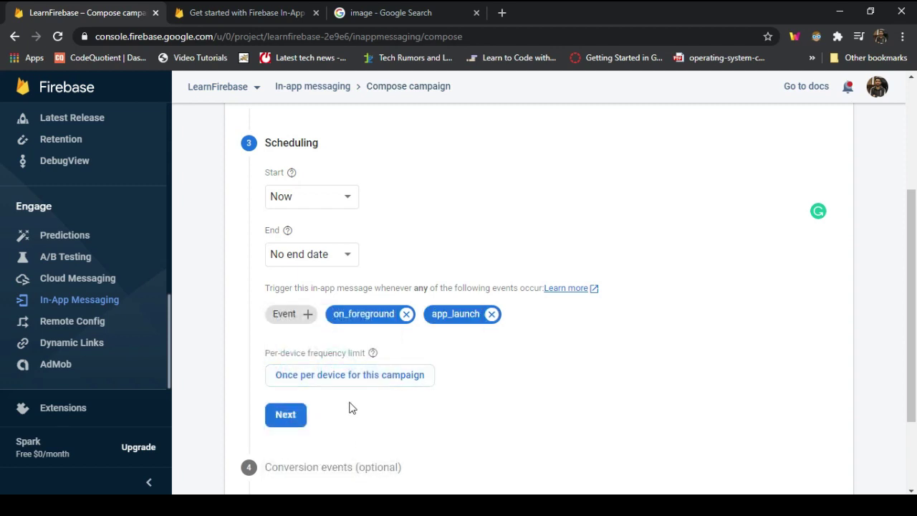
left_click_drag(287, 355, 362, 358)
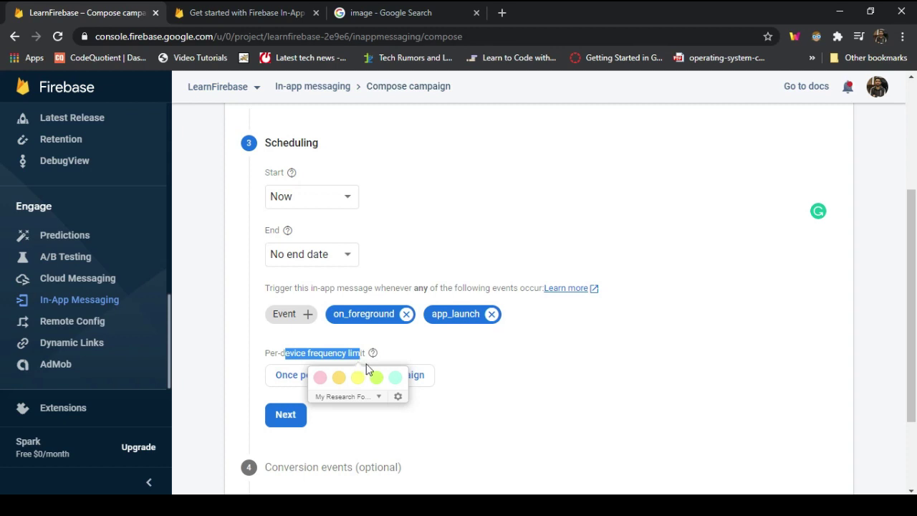
left_click(419, 352)
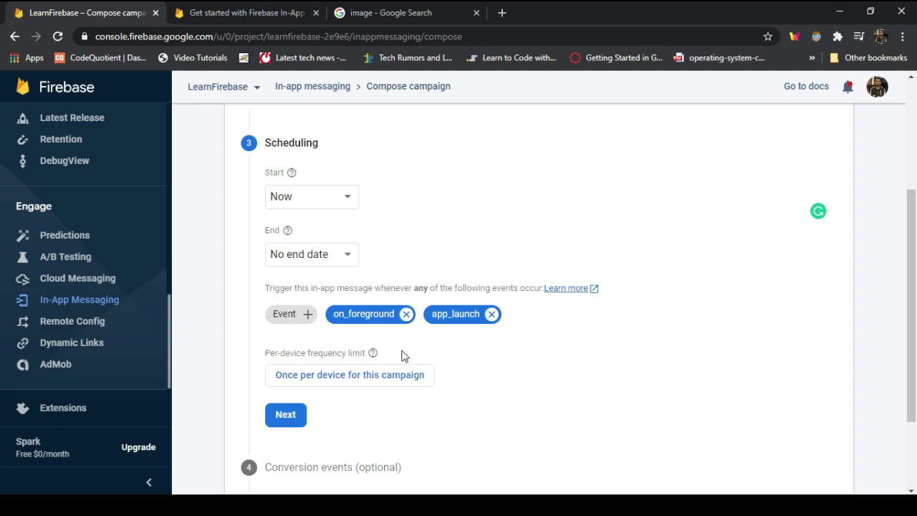
left_click(381, 377)
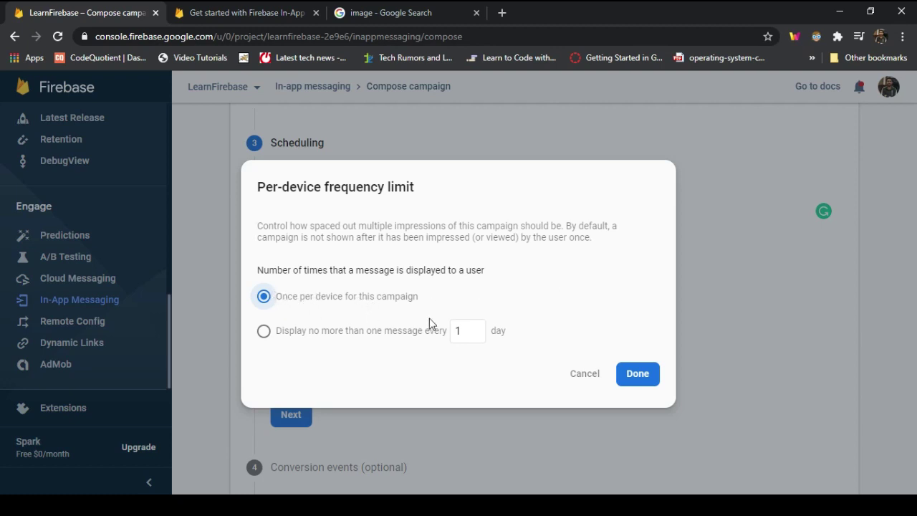
left_click(639, 379)
Continue past Scheduling and the optional conversion events to the additional options without choosing a conversion event.
scroll(326, 286, "down", 3)
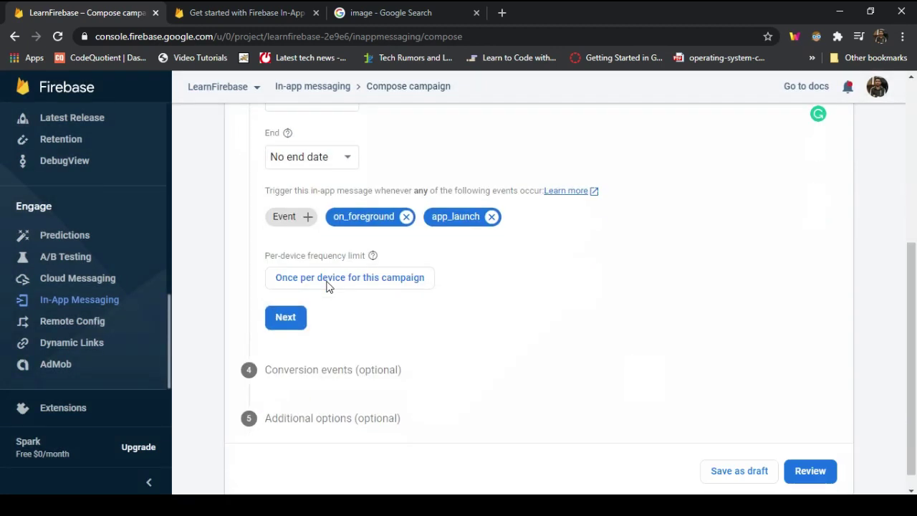
left_click(285, 300)
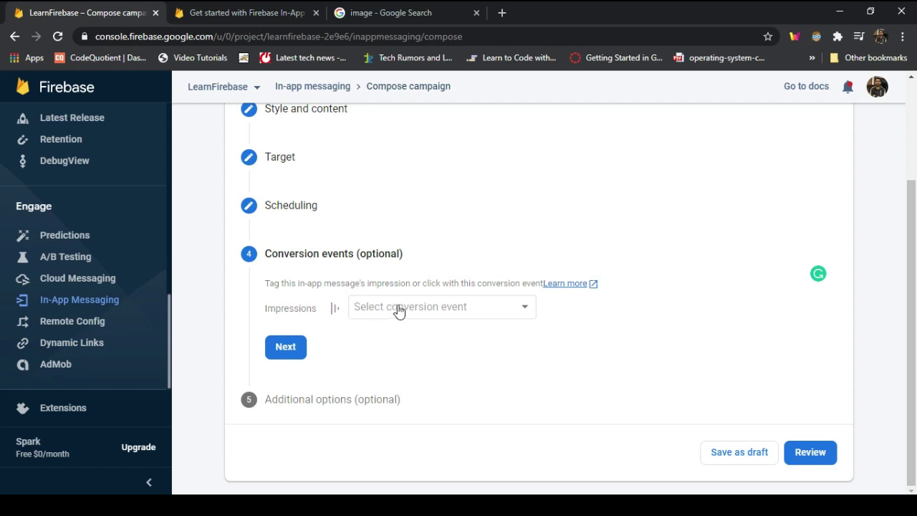
left_click(287, 349)
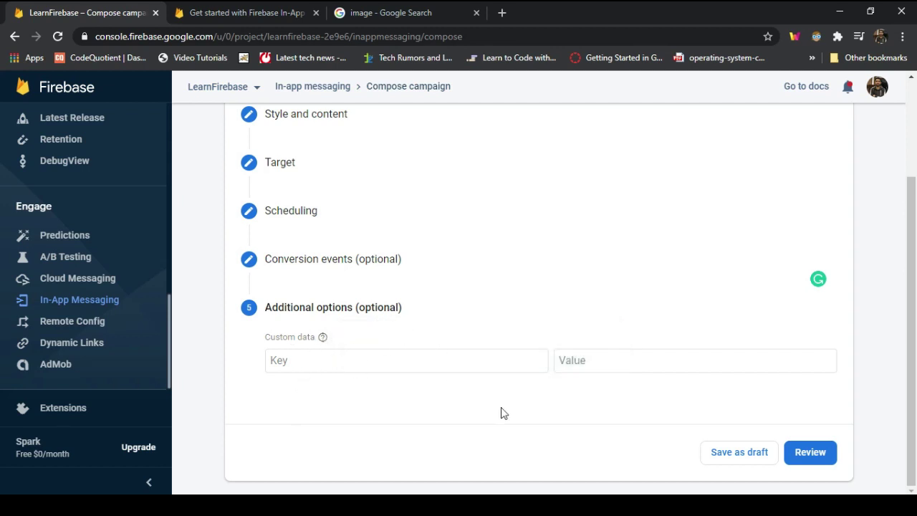
Open the campaign review, check its basics, content, target and schedule, and publish the Welcome campaign.
left_click(810, 450)
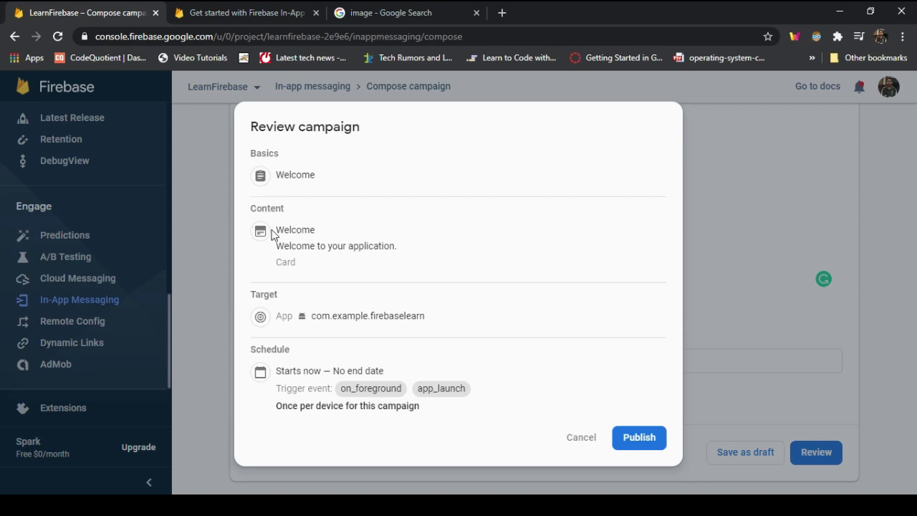
left_click_drag(271, 207, 310, 246)
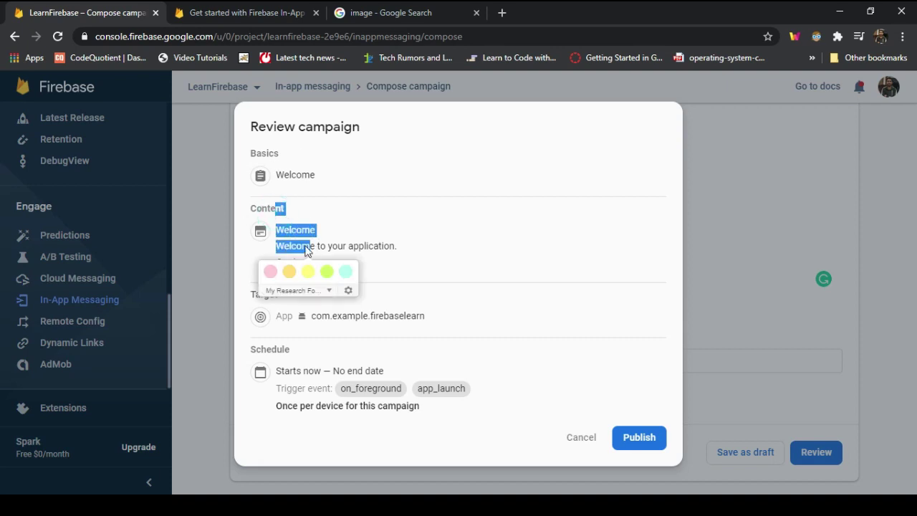
double_click(280, 177)
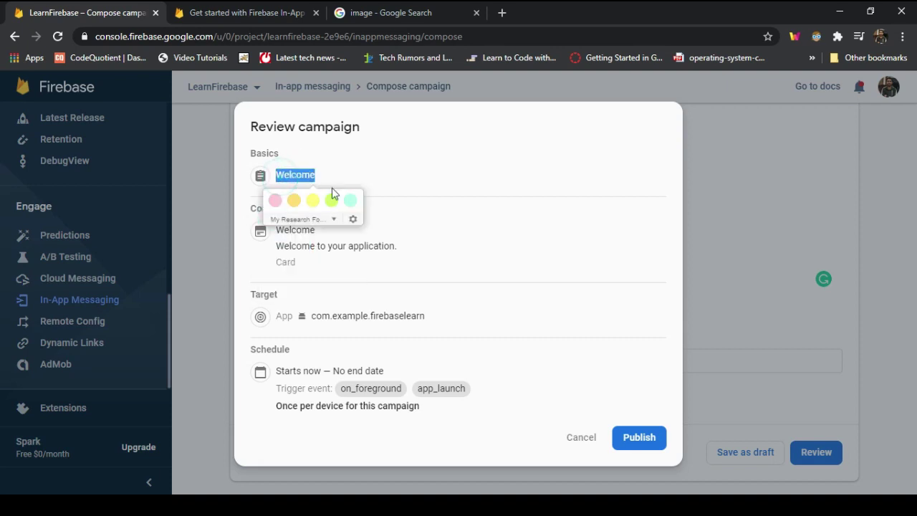
left_click(270, 159)
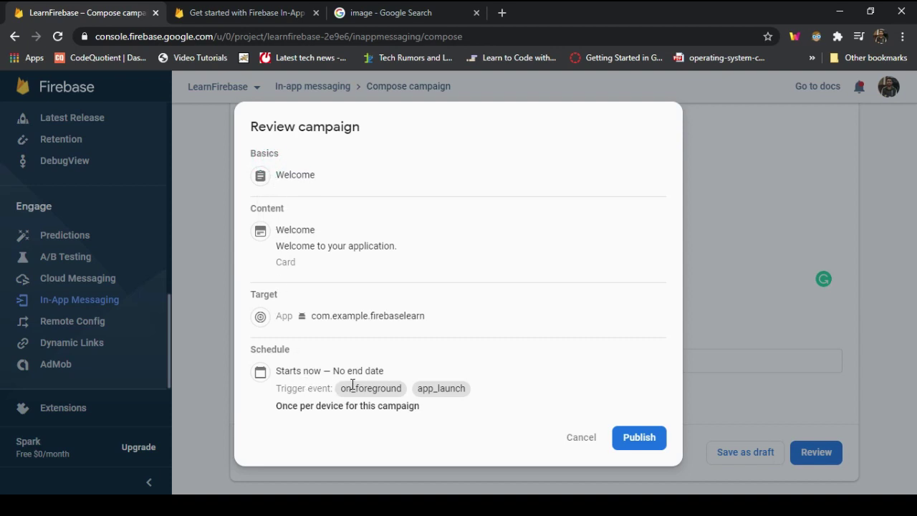
left_click(638, 444)
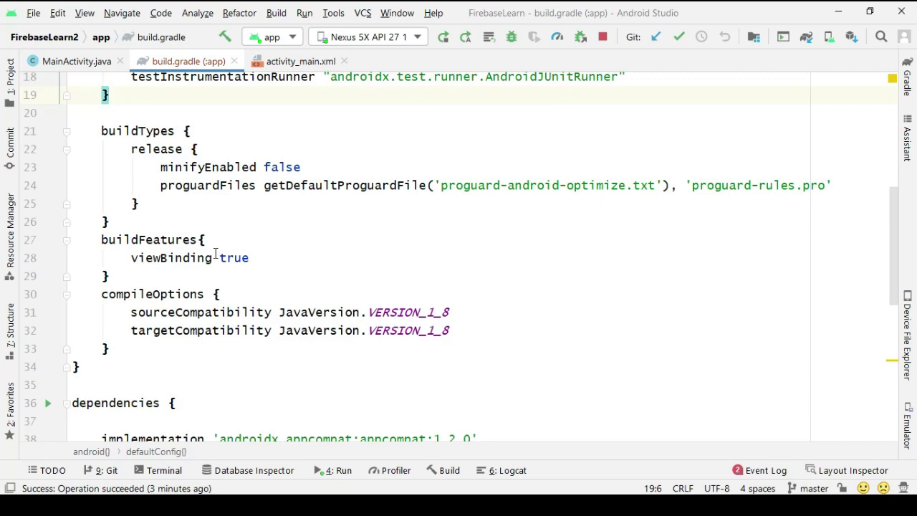
In Android Studio, run the app on the Nexus 5X API 27 2 emulator and dismiss the in-app welcome message with OK.
left_click(388, 39)
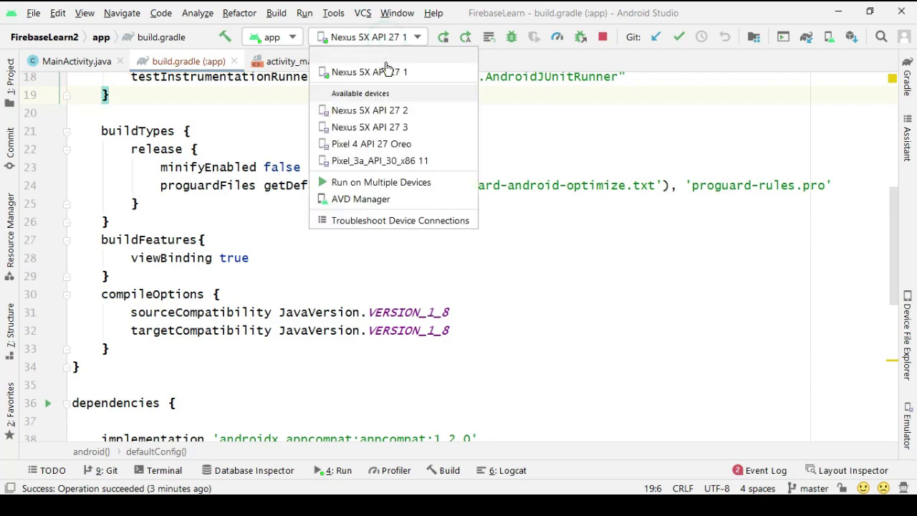
left_click(392, 111)
left_click(443, 36)
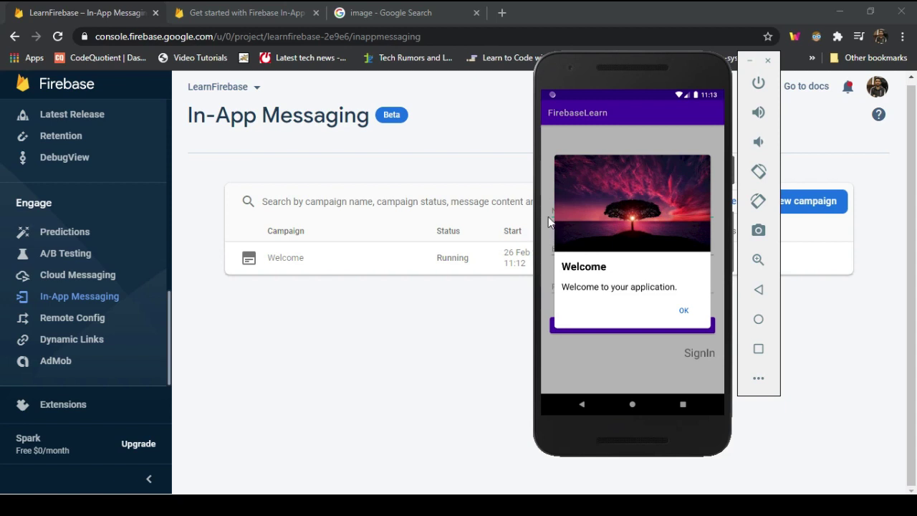
left_click(684, 311)
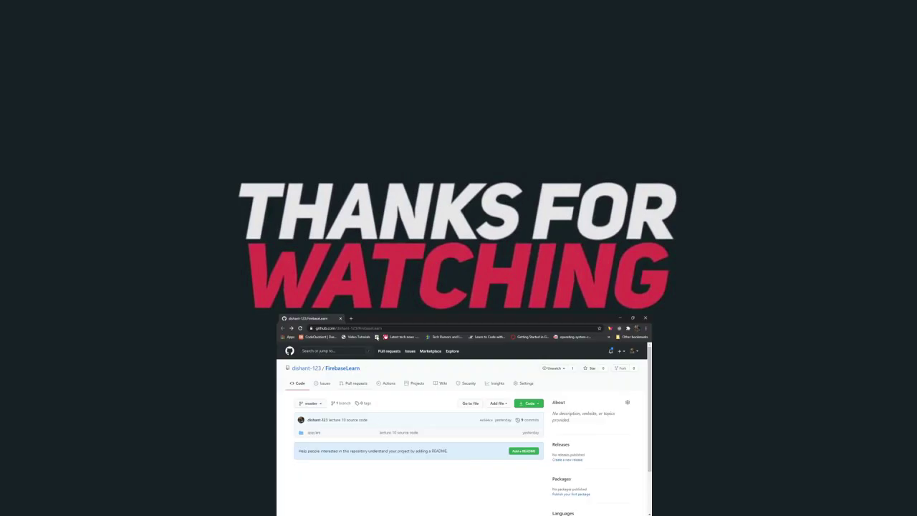
left_click_drag(384, 327, 316, 327)
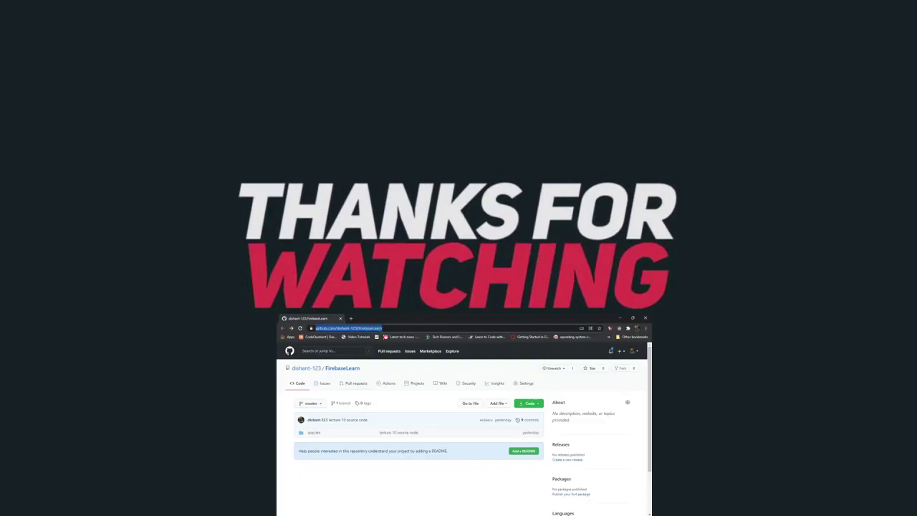